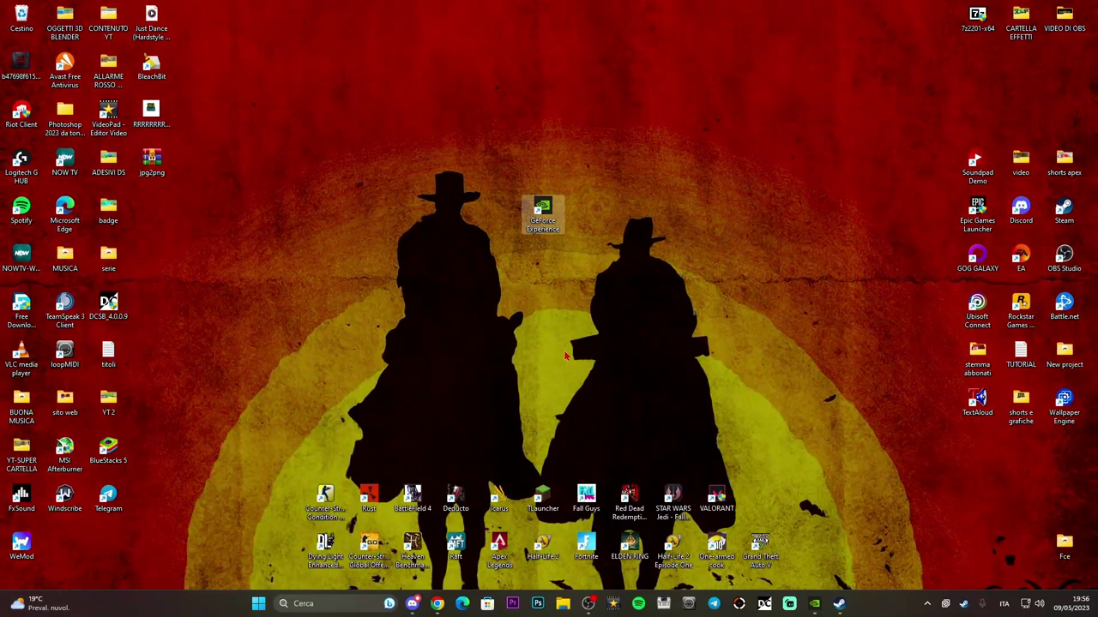
Review the GeForce Experience download page on the NVIDIA website in Chrome, and return to the desktop.
click(437, 603)
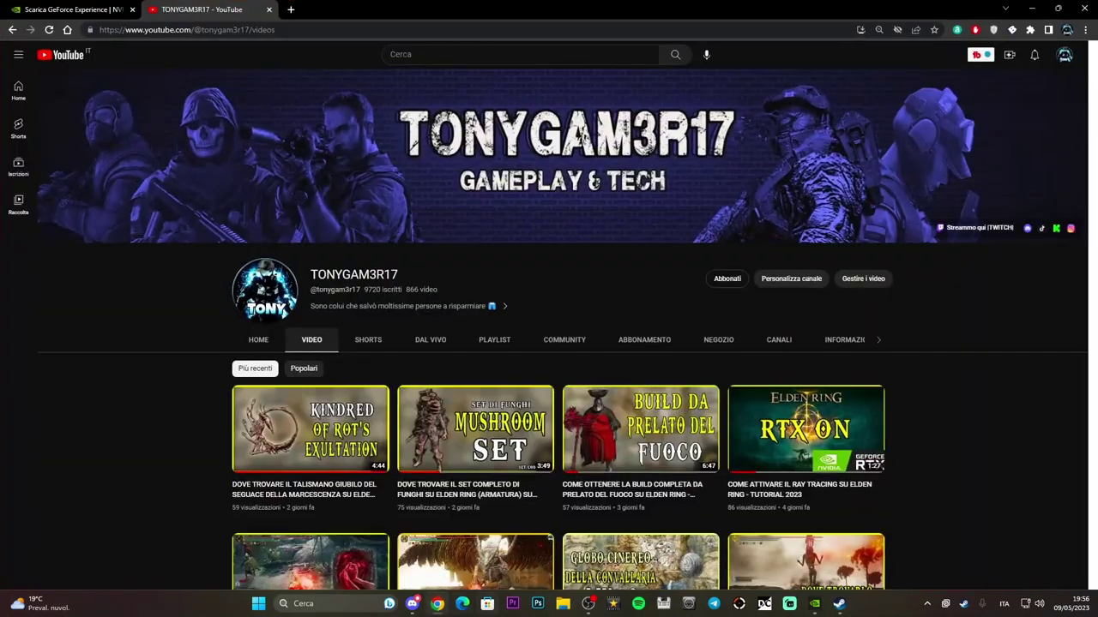
click(73, 9)
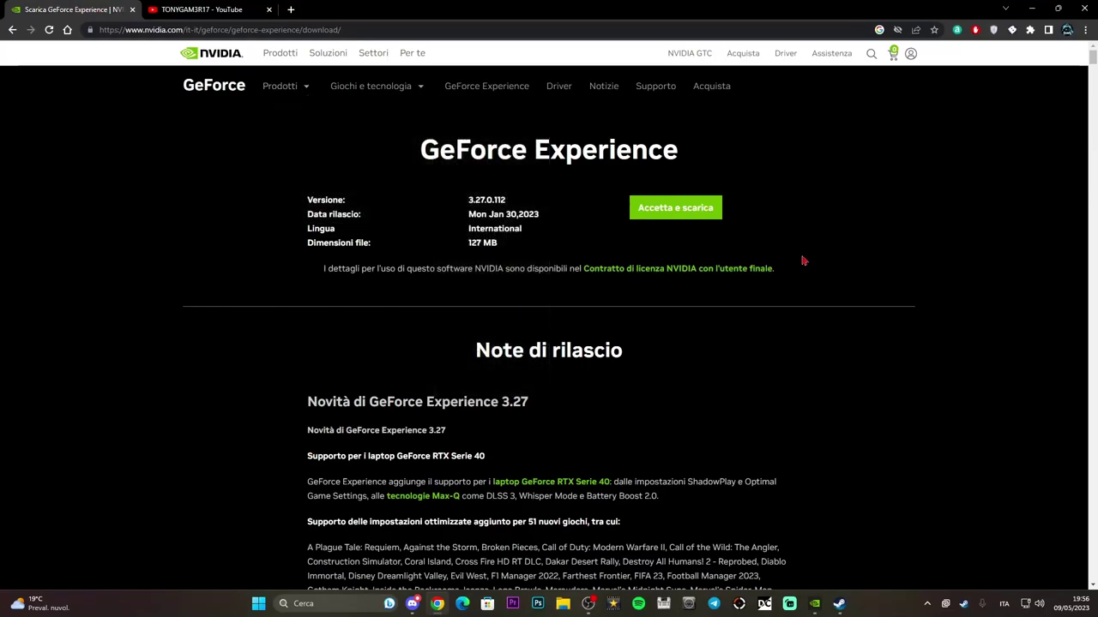
scroll(746, 331, down, 5)
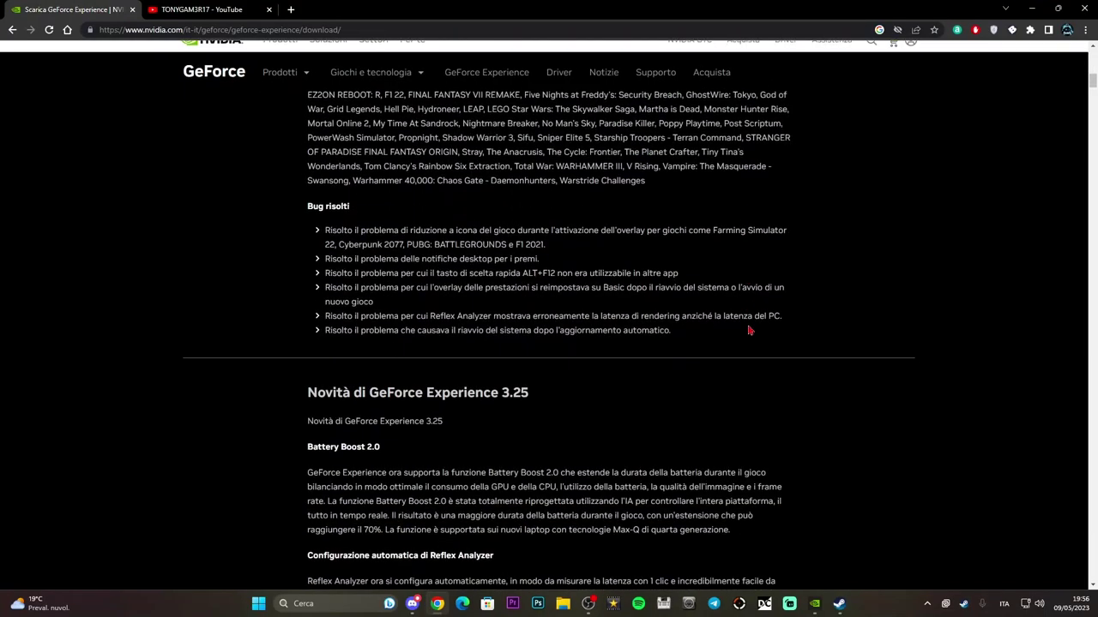
scroll(749, 331, up, 5)
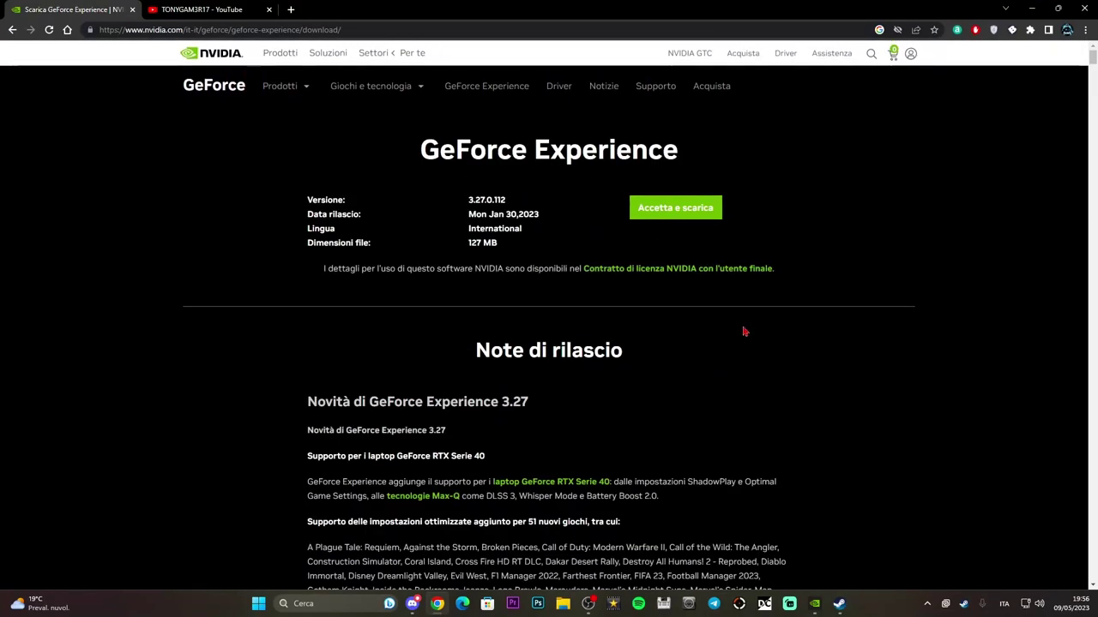
click(1032, 8)
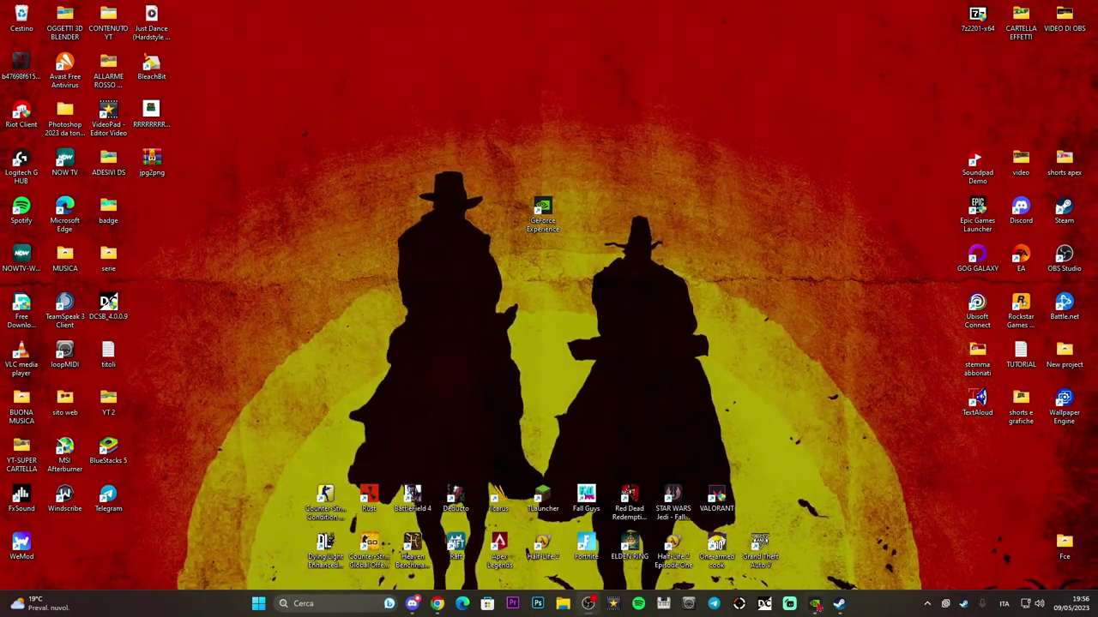
Launch GeForce Experience from the desktop and look through its games and apps library.
double_click(542, 210)
drag(569, 81, 635, 78)
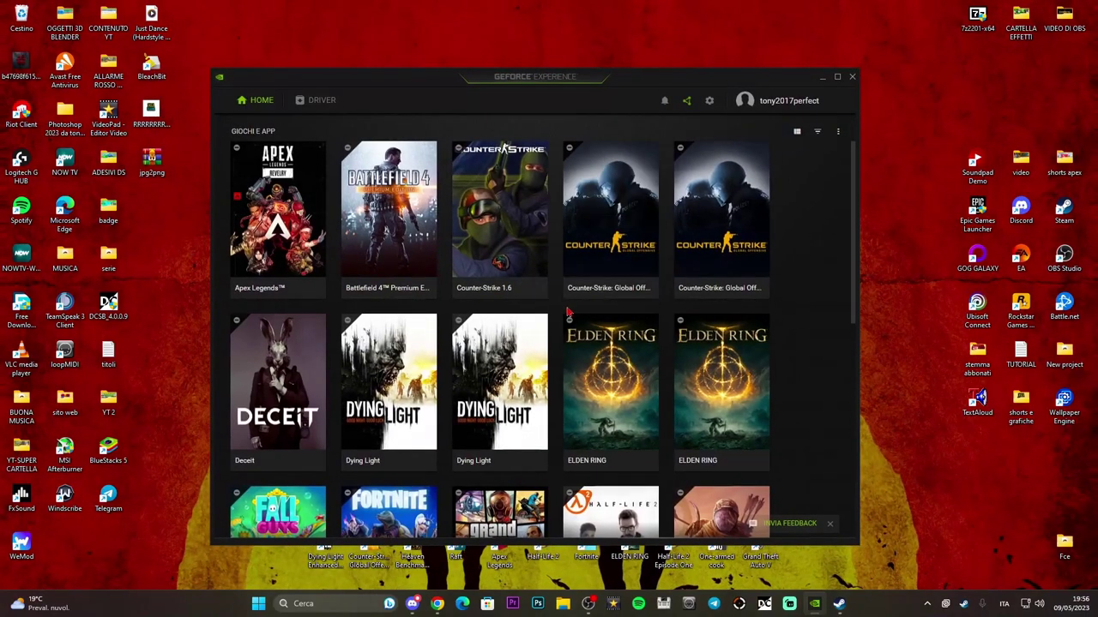
scroll(611, 223, down, 5)
scroll(610, 228, up, 5)
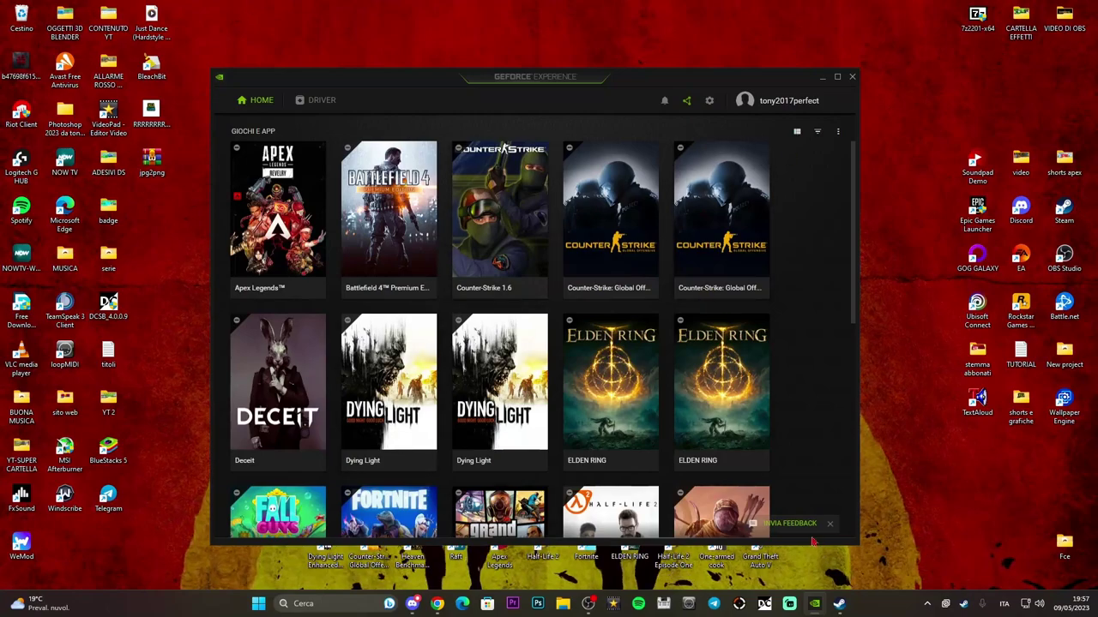
mouse_move(854, 211)
mouse_down()
mouse_move(835, 434)
mouse_move(862, 203)
mouse_up()
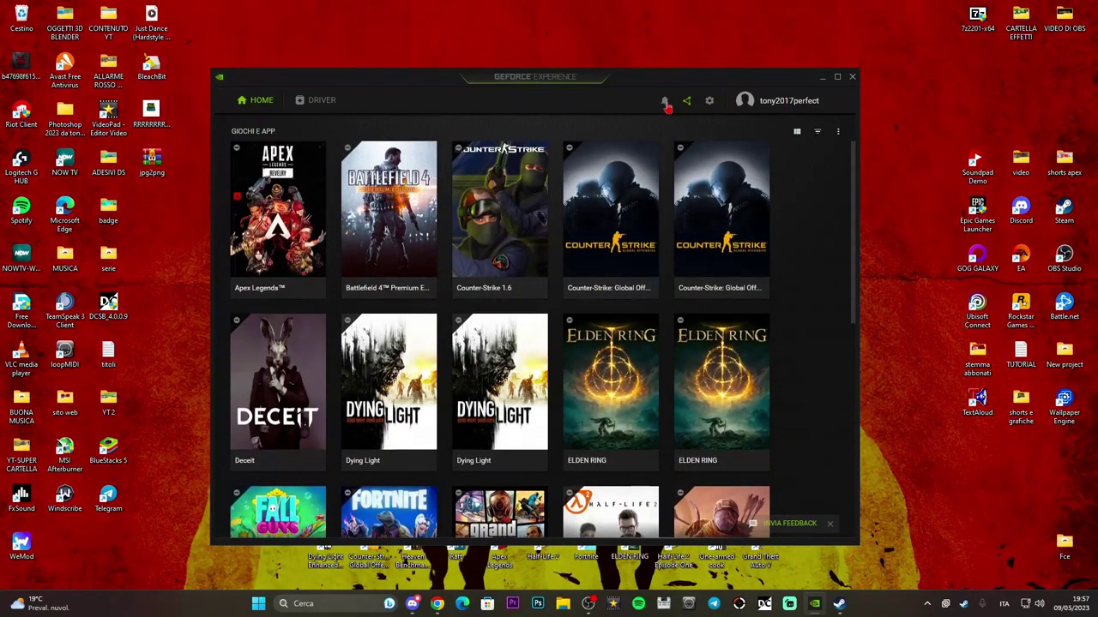
drag(651, 85, 667, 78)
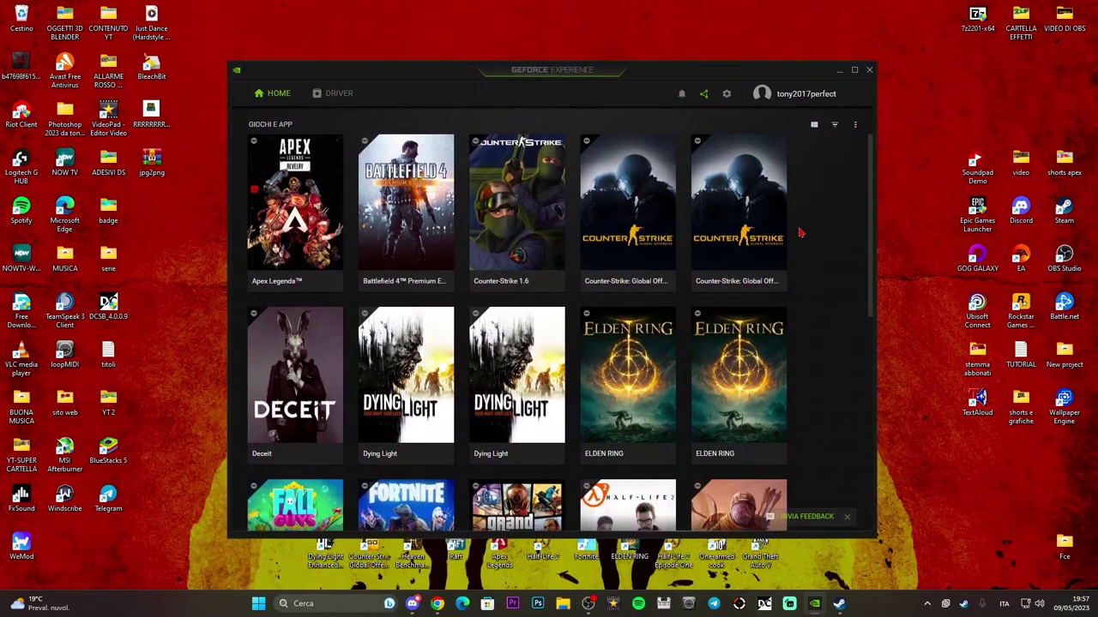
Open the general settings and examine the system requirements for GameStream and the in-game overlay.
click(727, 96)
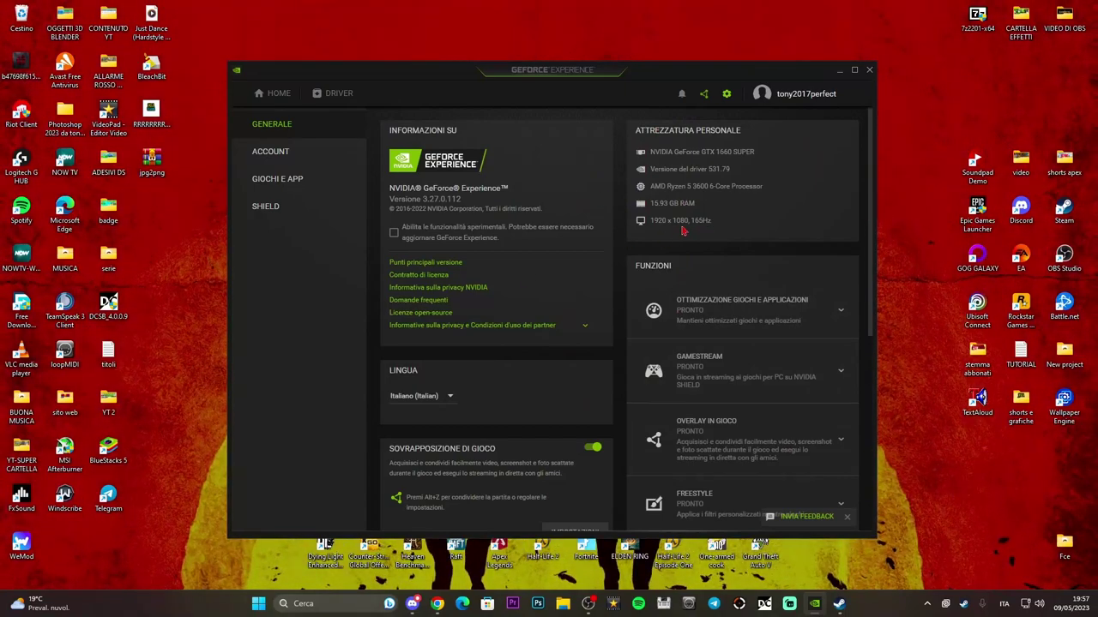
scroll(730, 231, down, 3)
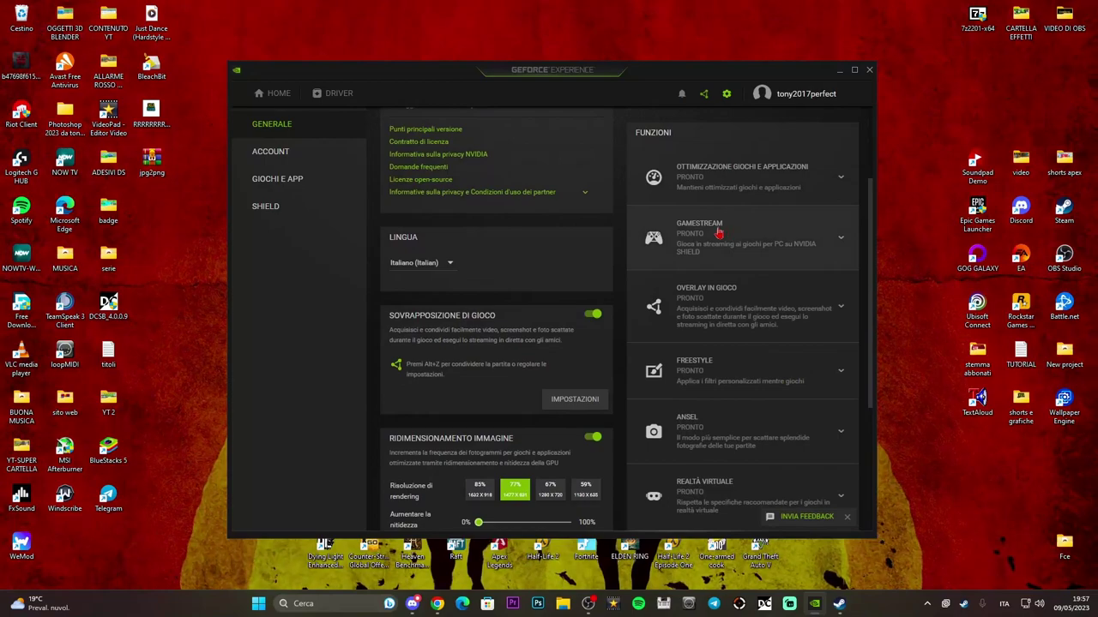
scroll(751, 339, down, 1)
scroll(751, 340, up, 1)
click(750, 253)
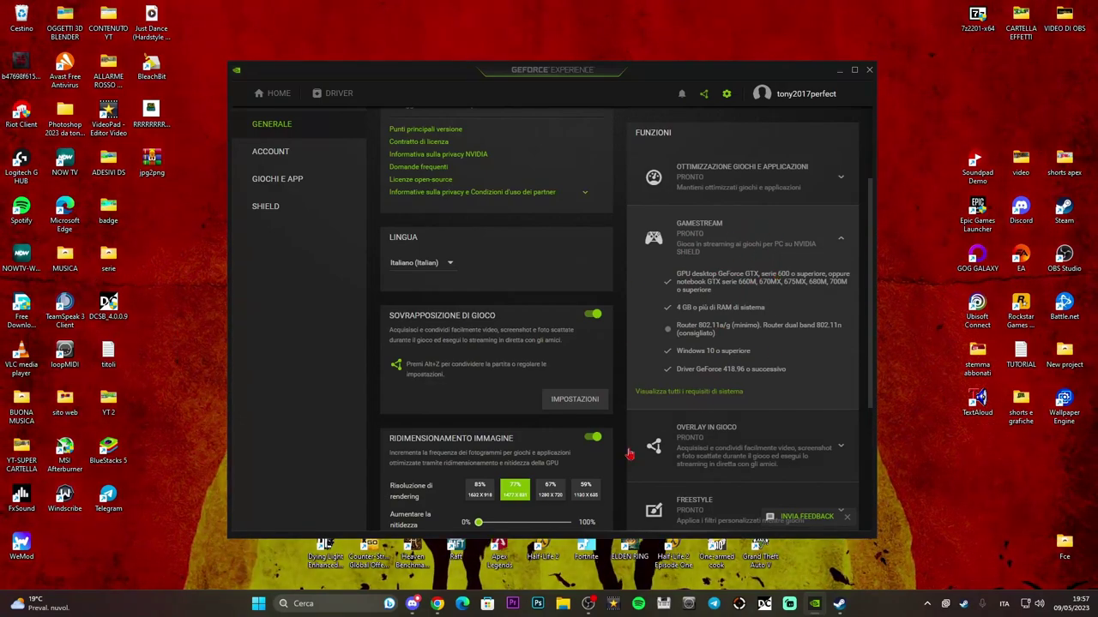
click(821, 453)
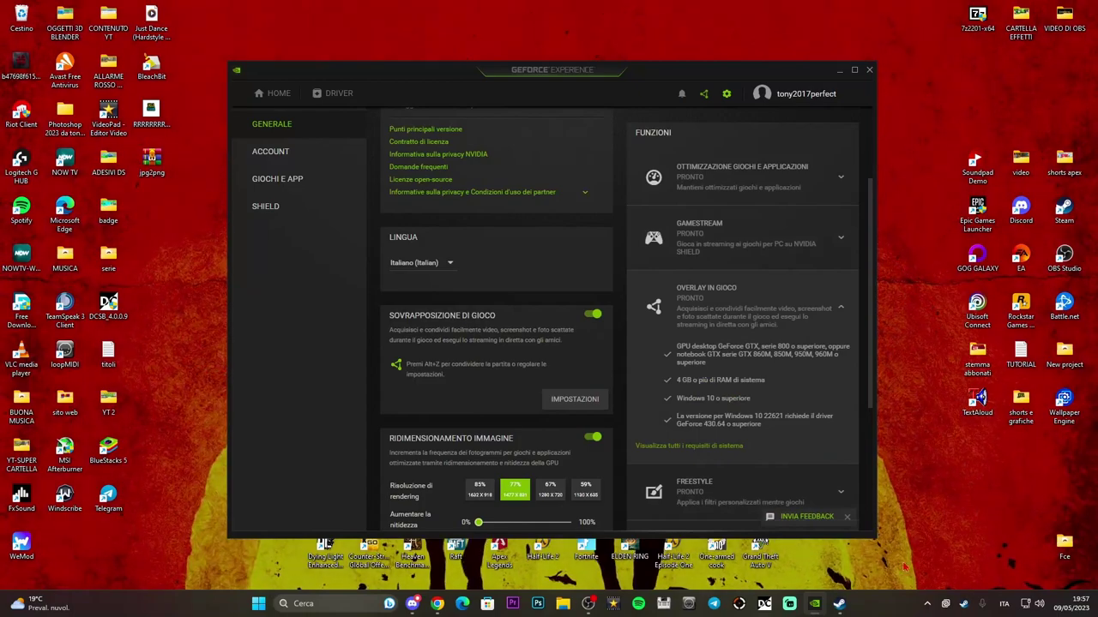
click(844, 313)
click(842, 309)
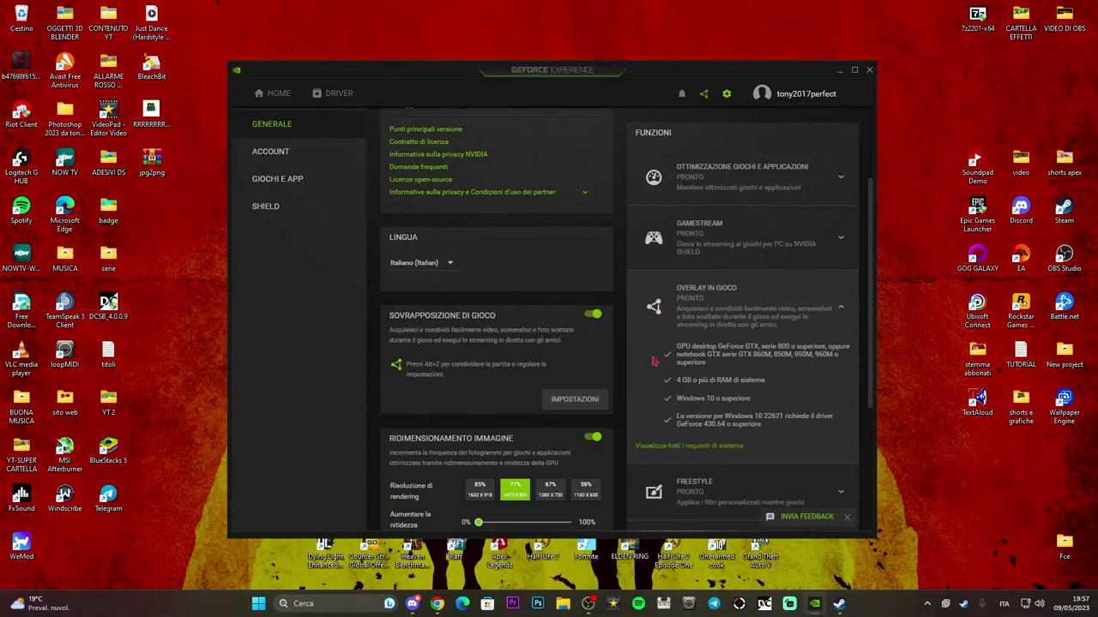
click(842, 307)
Look through the remaining features in the general settings and check the virtual reality requirements.
scroll(798, 362, down, 1)
scroll(798, 363, down, 2)
scroll(799, 363, up, 5)
scroll(798, 363, down, 6)
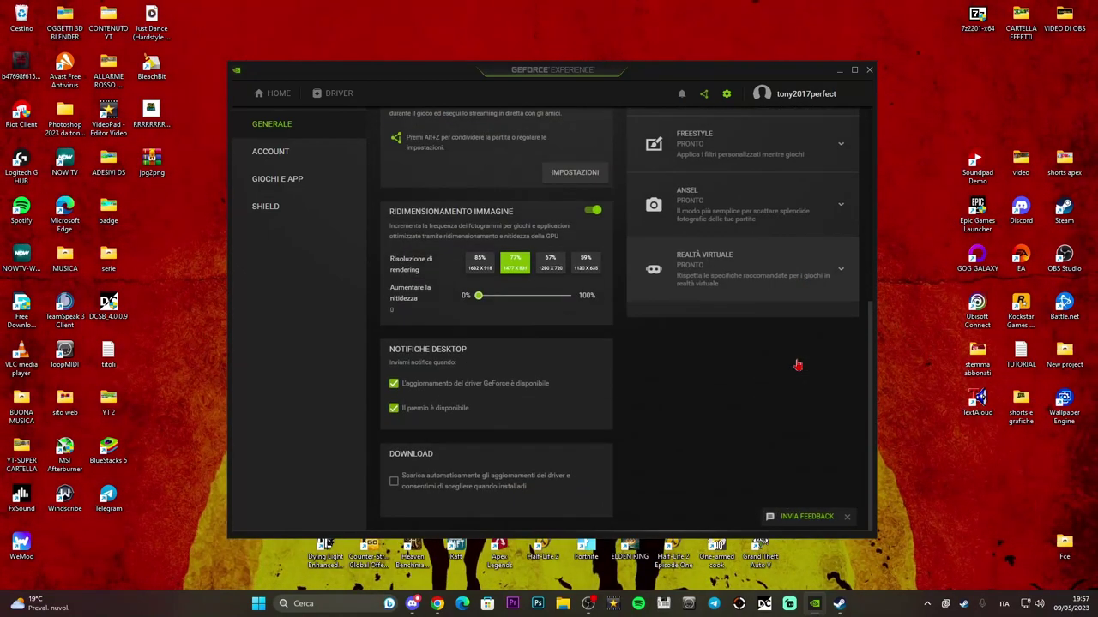
click(735, 274)
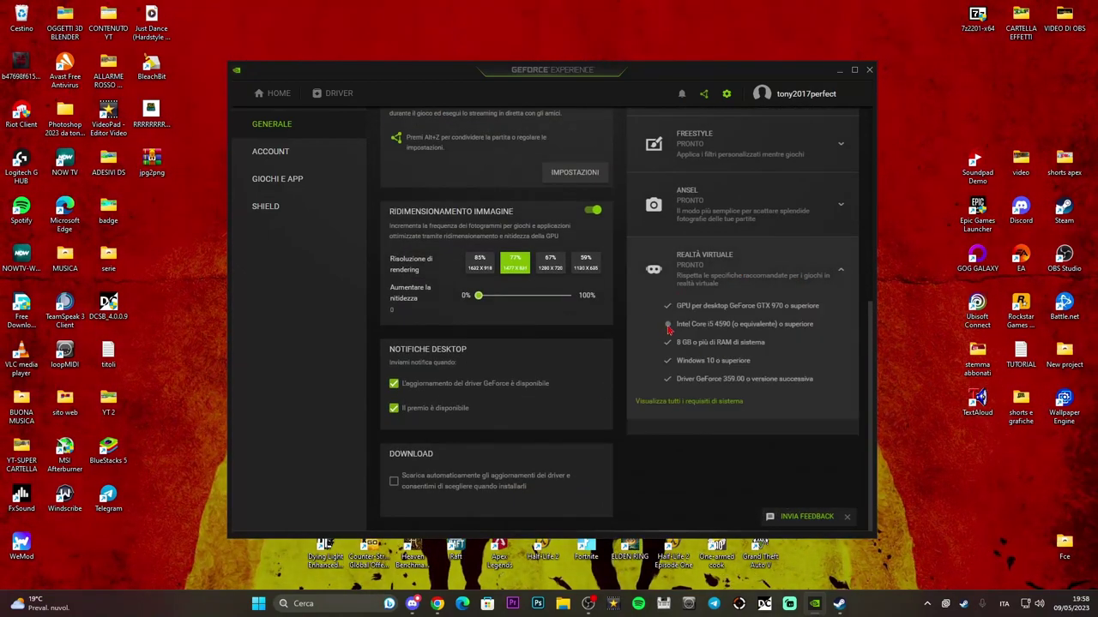
click(842, 273)
scroll(780, 344, up, 5)
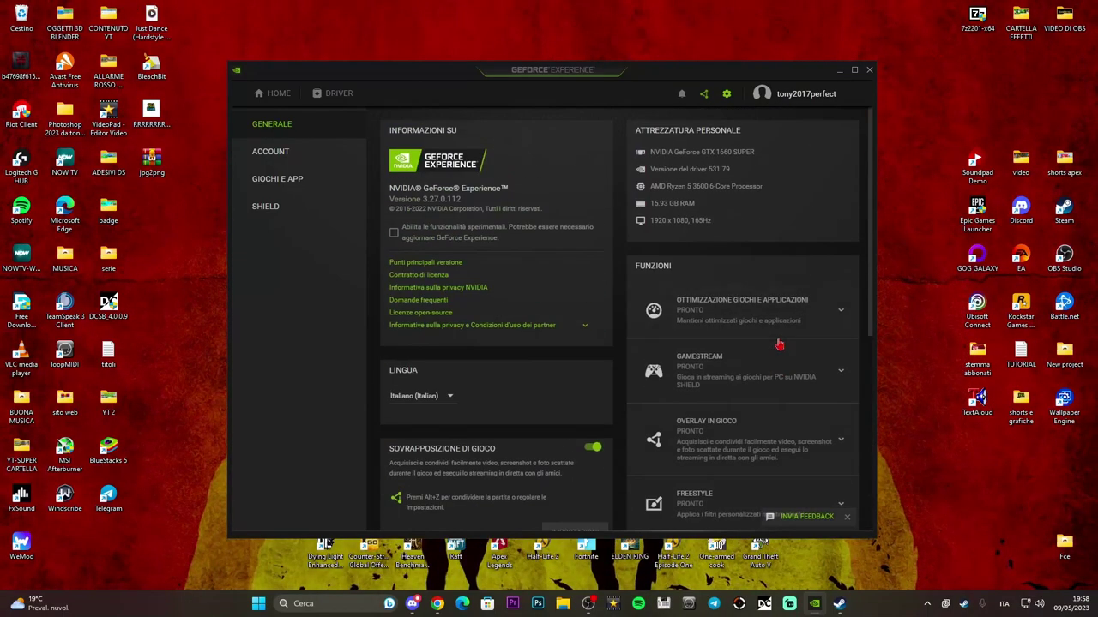
Review the account, games and apps, and SHIELD settings pages.
click(295, 158)
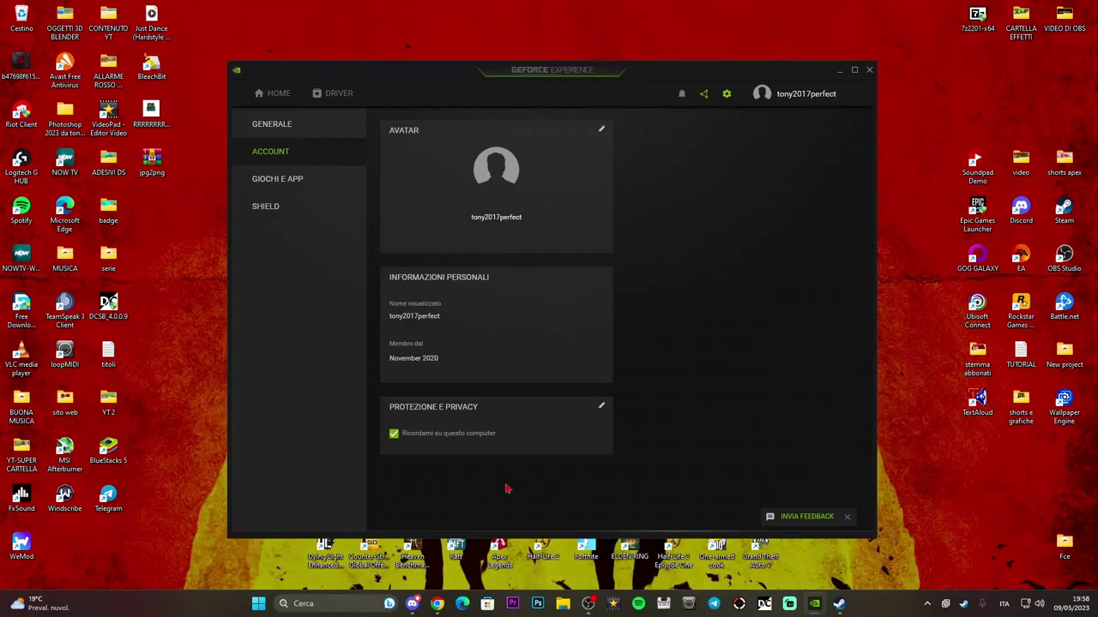
click(278, 189)
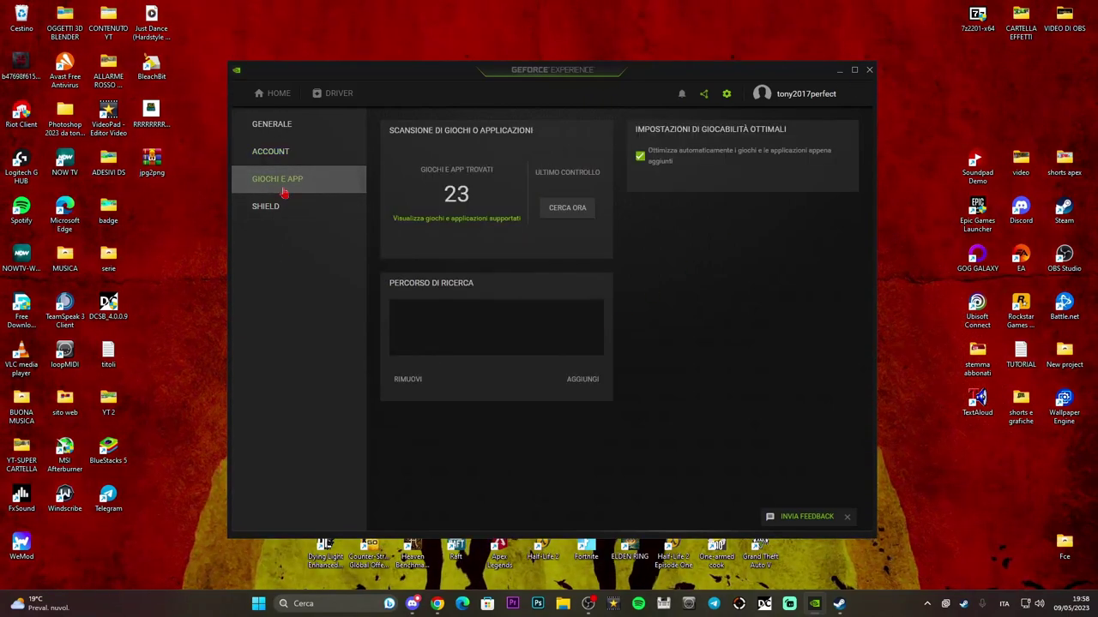
scroll(596, 322, up, 3)
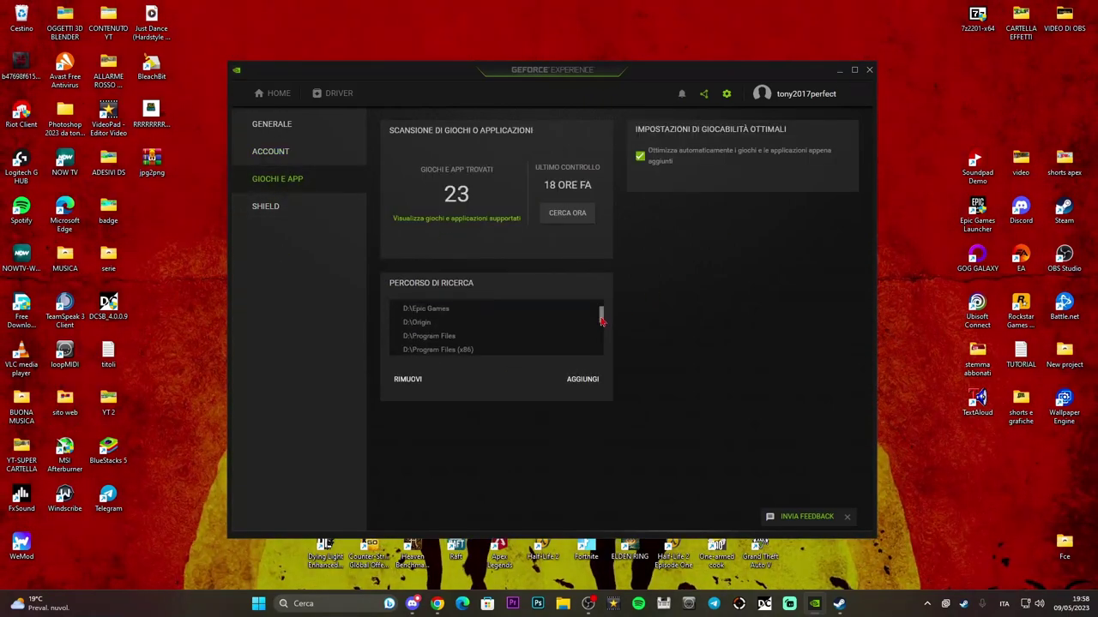
click(270, 216)
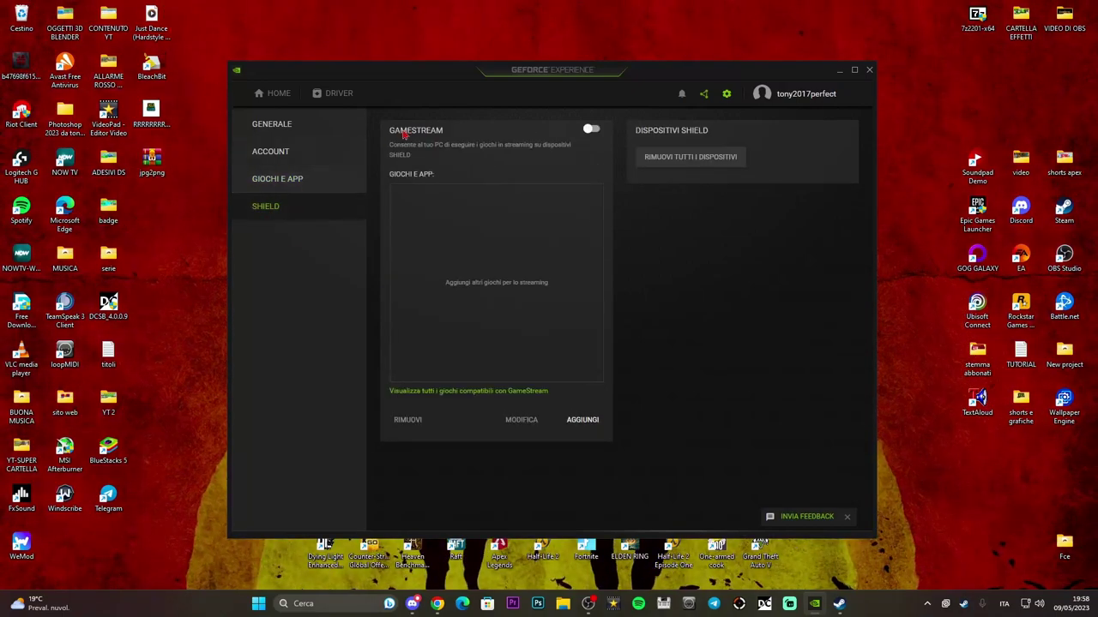
click(276, 180)
click(271, 151)
Enable automatic download of driver updates in the general settings.
click(271, 124)
scroll(558, 279, down, 5)
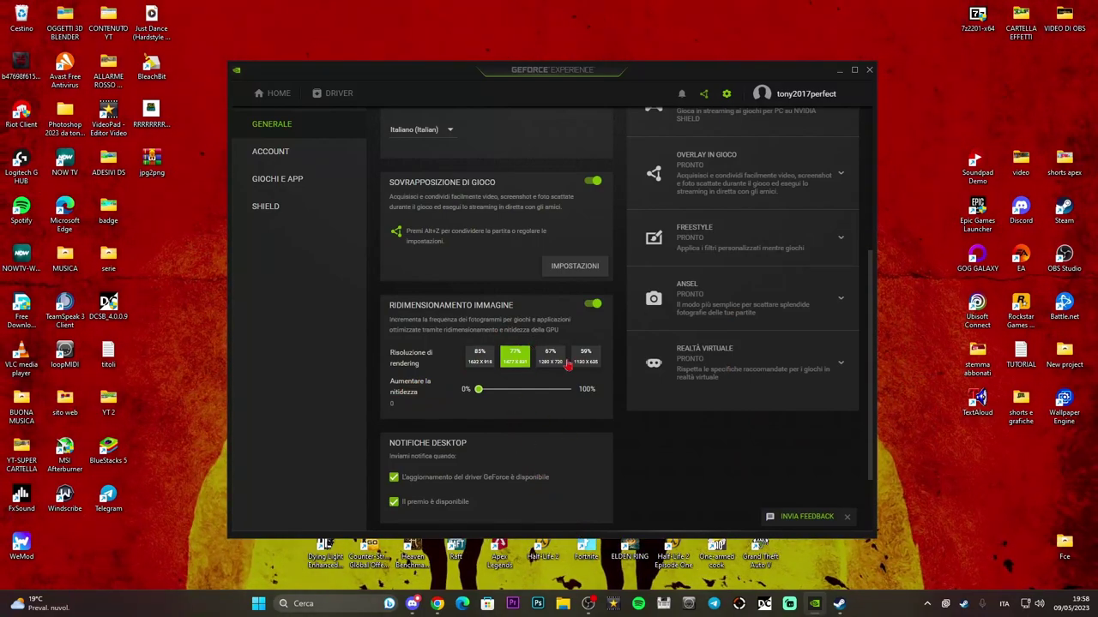
mouse_move(652, 73)
mouse_down()
mouse_move(644, 80)
mouse_move(644, 69)
mouse_up()
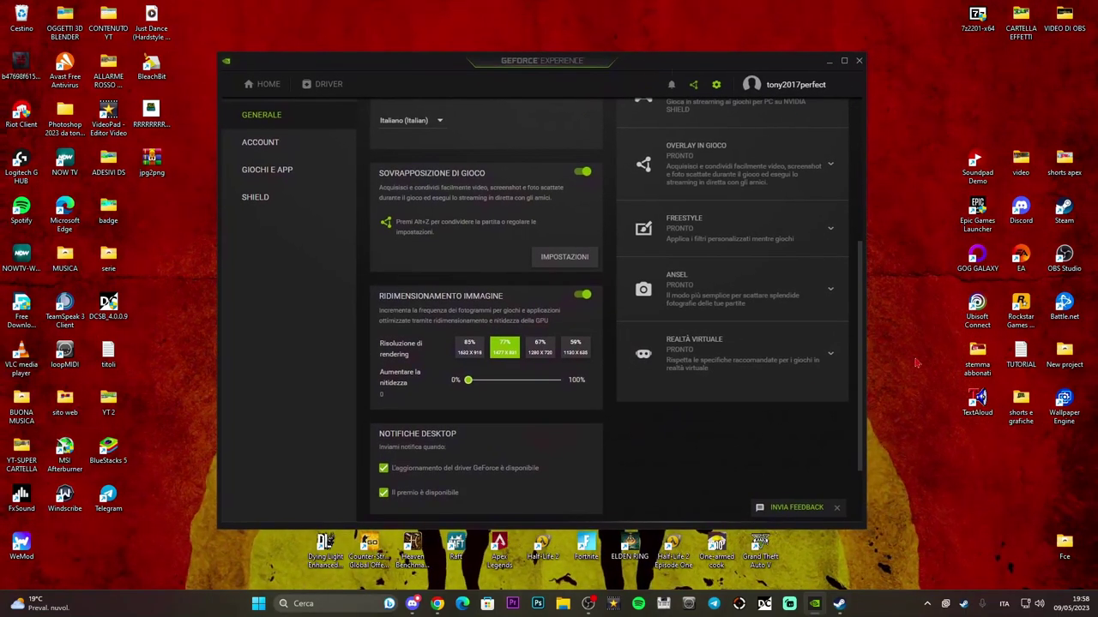
scroll(549, 465, down, 2)
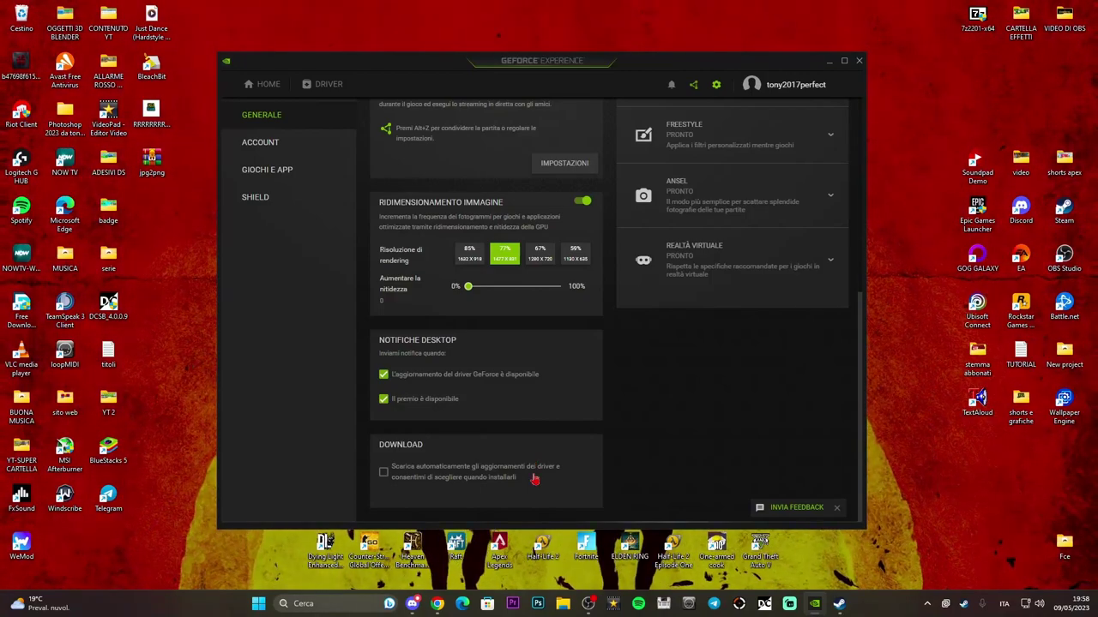
drag(662, 70, 657, 69)
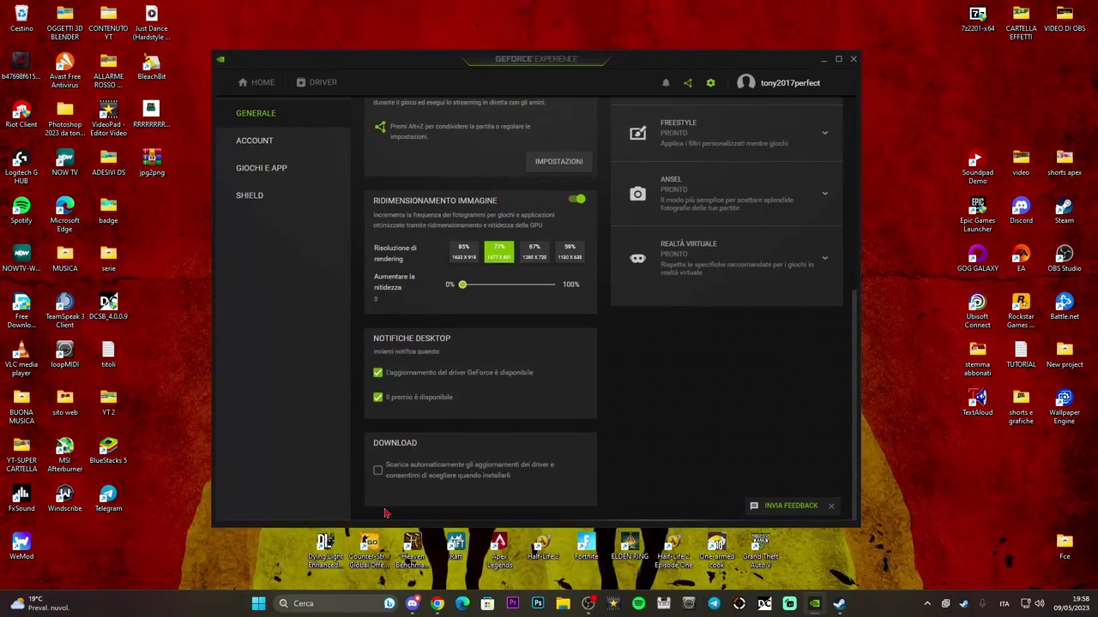
click(376, 477)
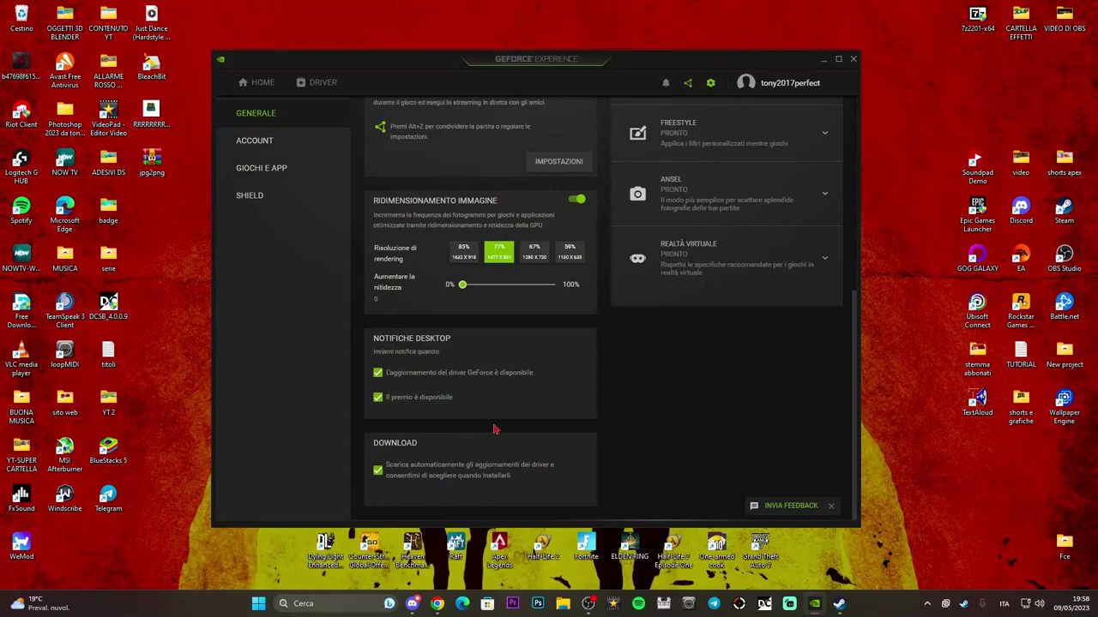
Check the Game Ready driver page and return to the games and apps library.
click(319, 82)
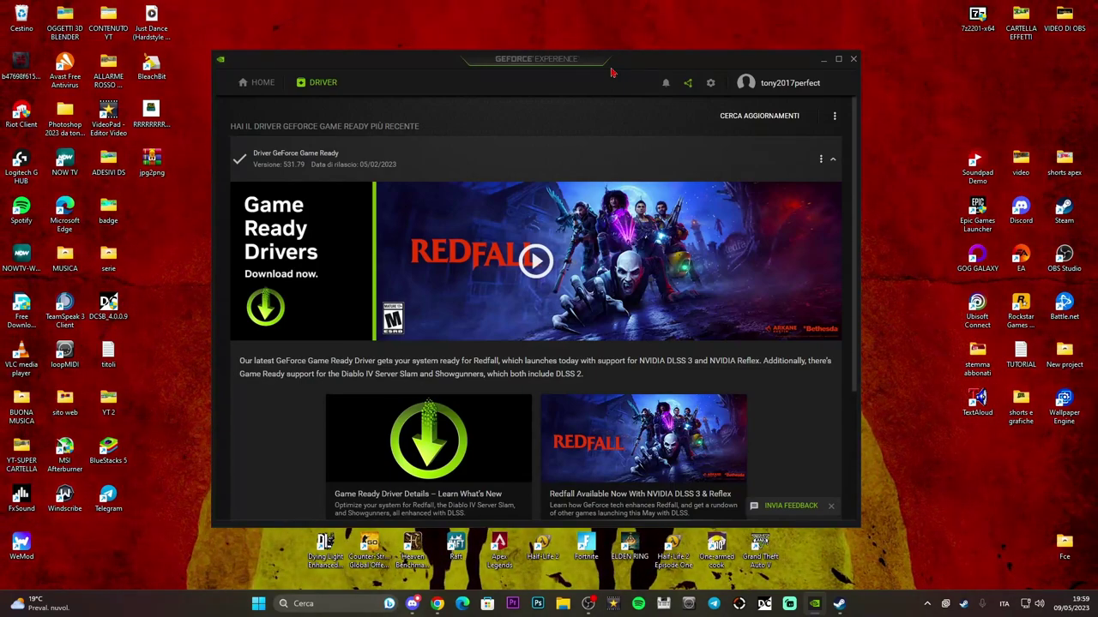
click(260, 85)
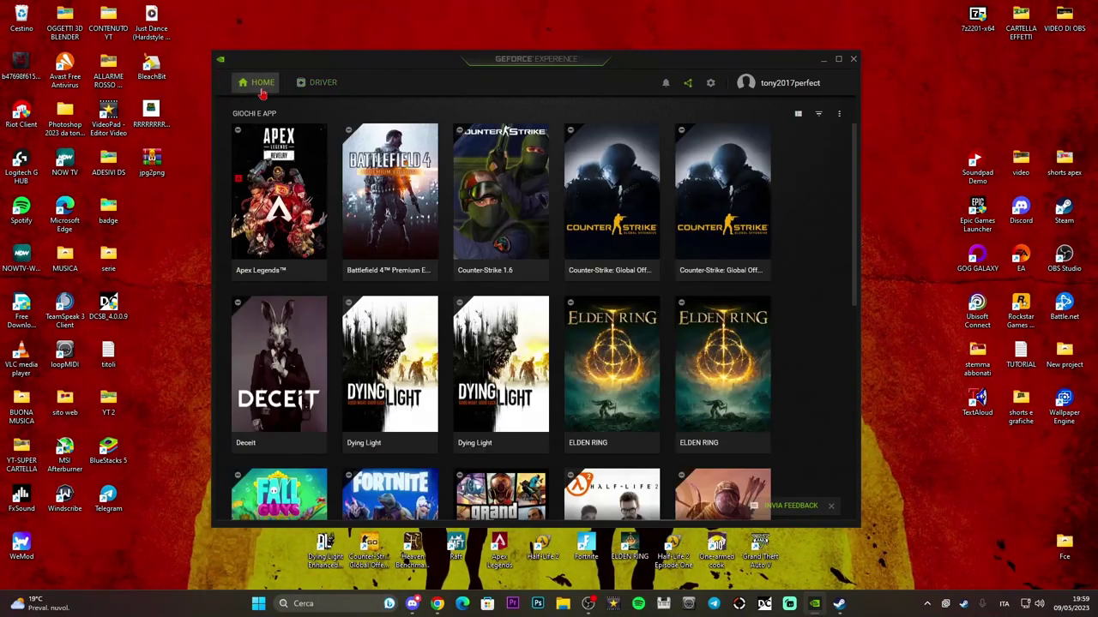
drag(626, 70, 647, 65)
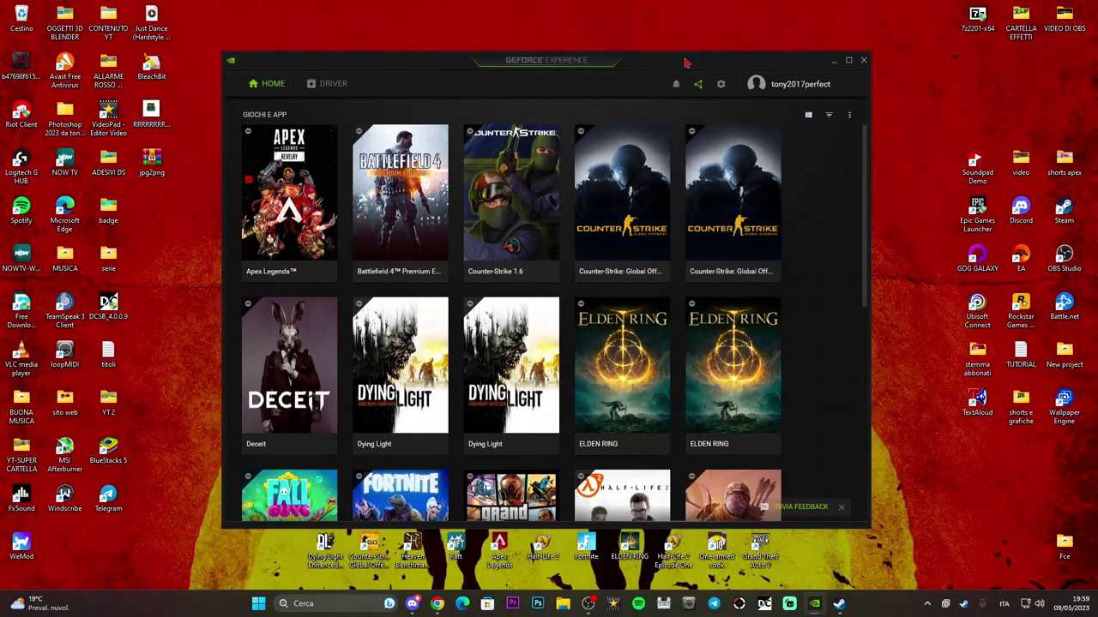
drag(689, 66, 692, 62)
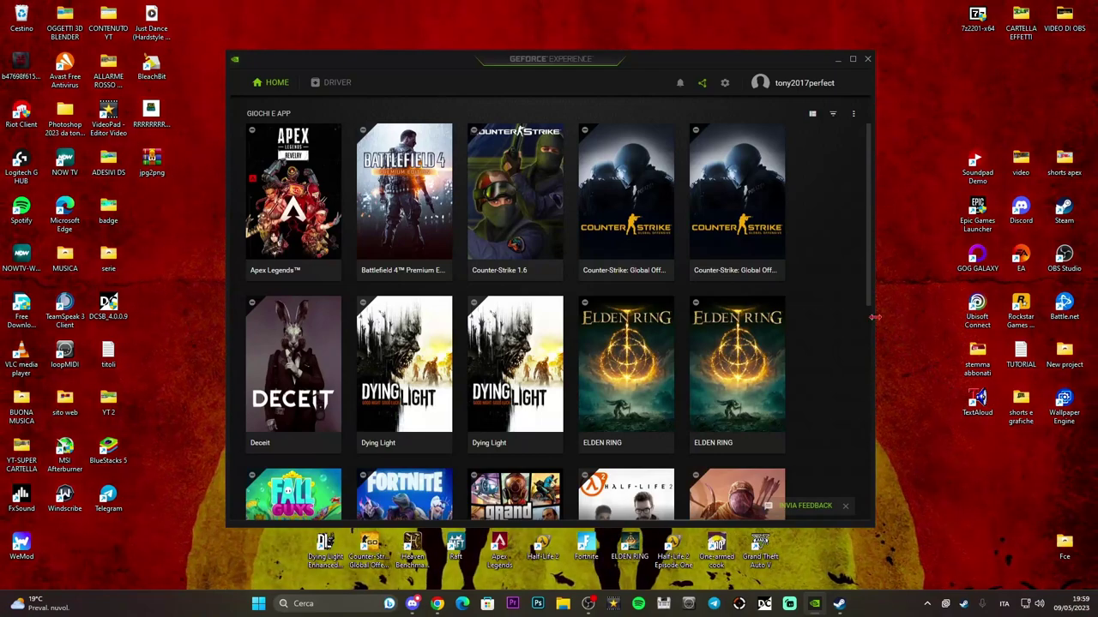
Turn off Instant Replay in the in-game overlay and open the overlay's settings.
click(703, 86)
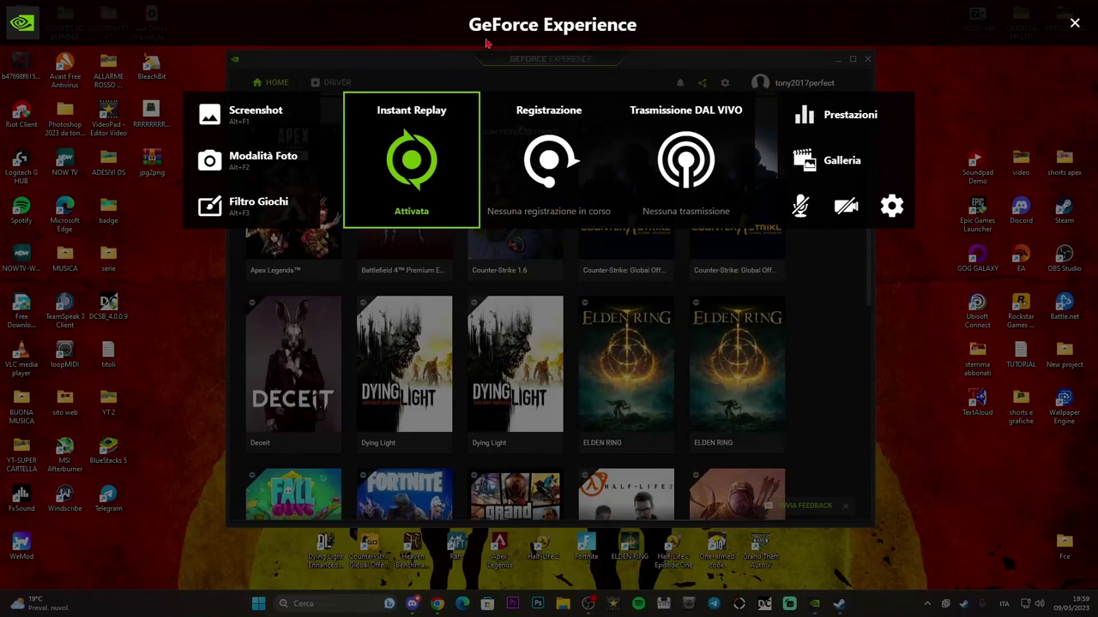
key(Left)
key(Left)
key(Right)
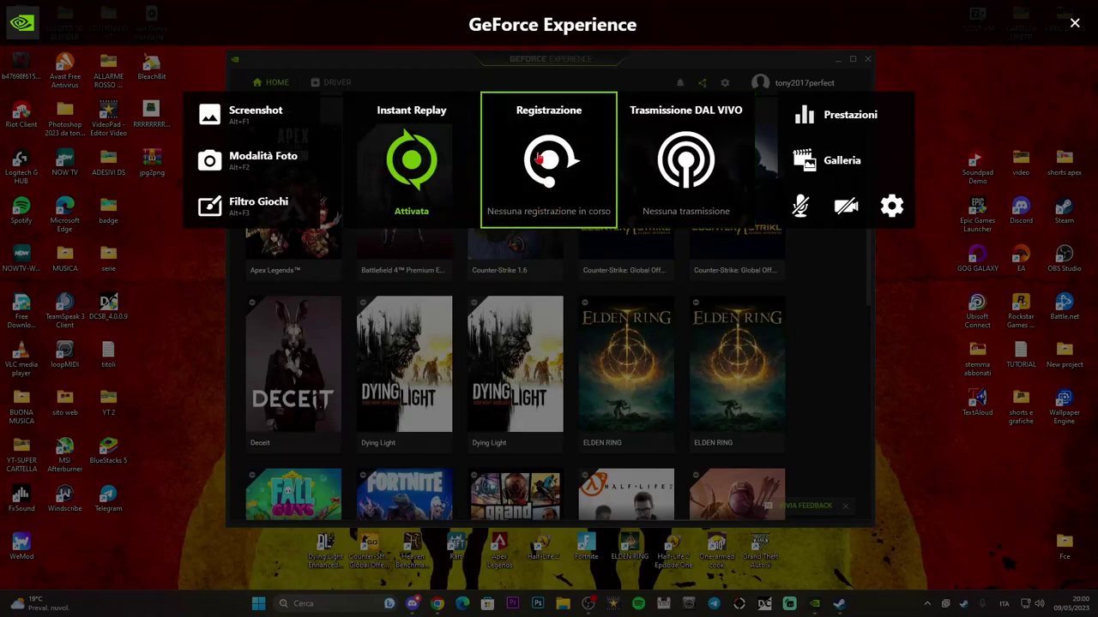
click(408, 178)
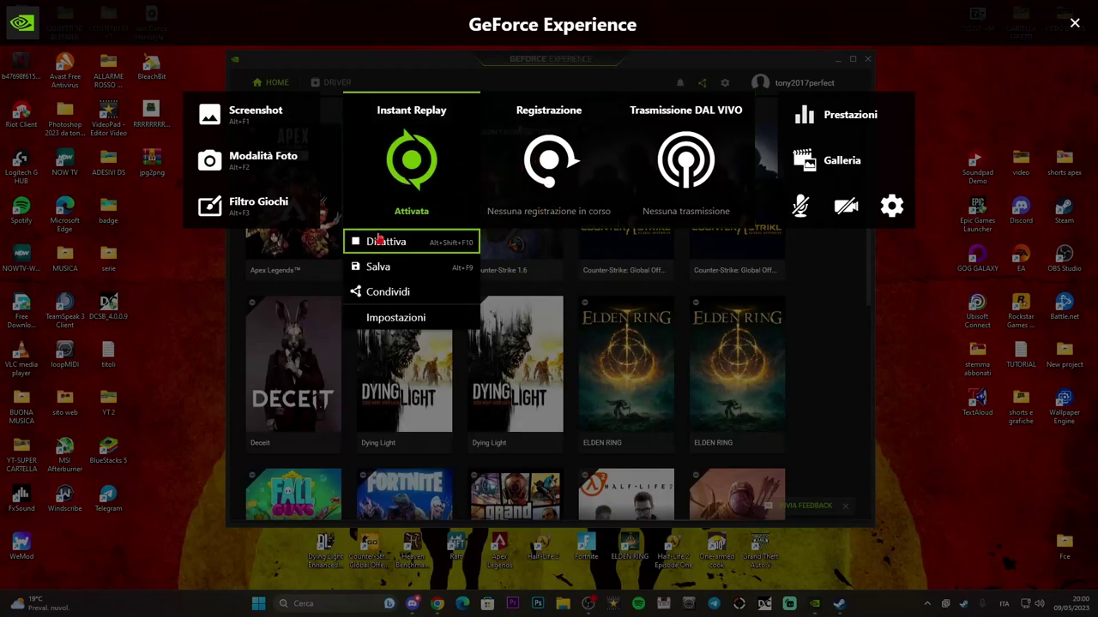
click(380, 240)
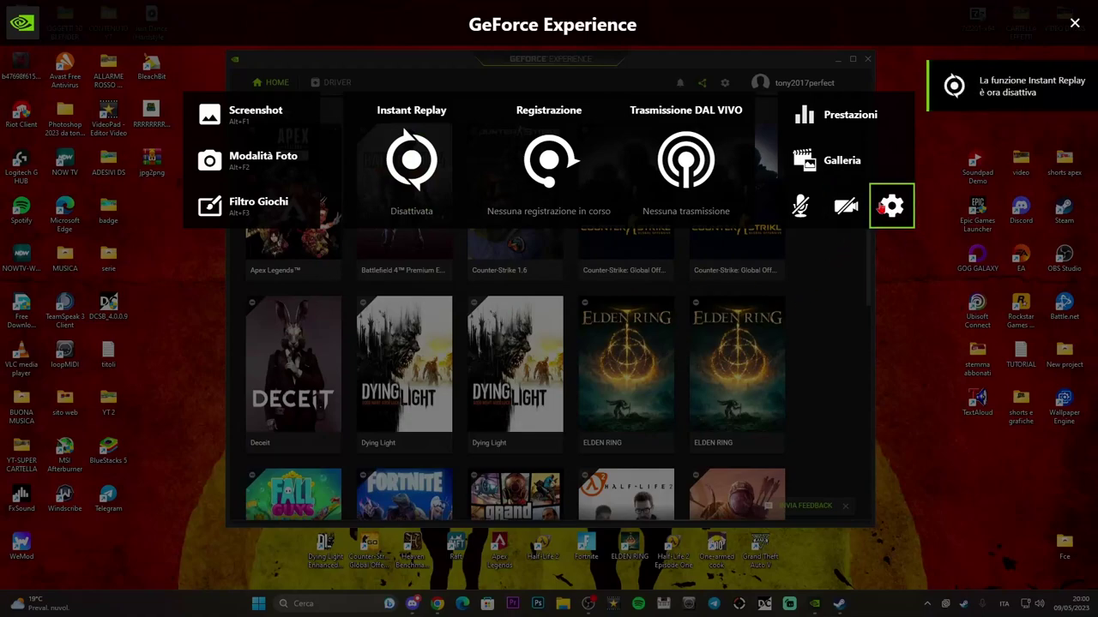
click(891, 206)
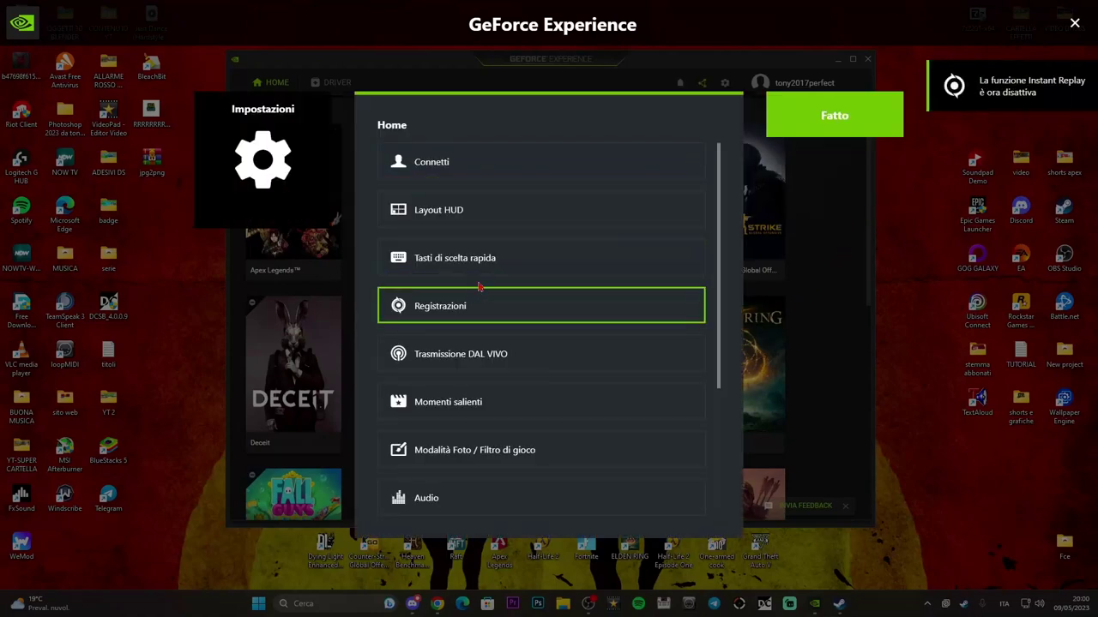
Review the Connetti account connections and the Layout HUD placement of the status indicator and performance display.
click(466, 177)
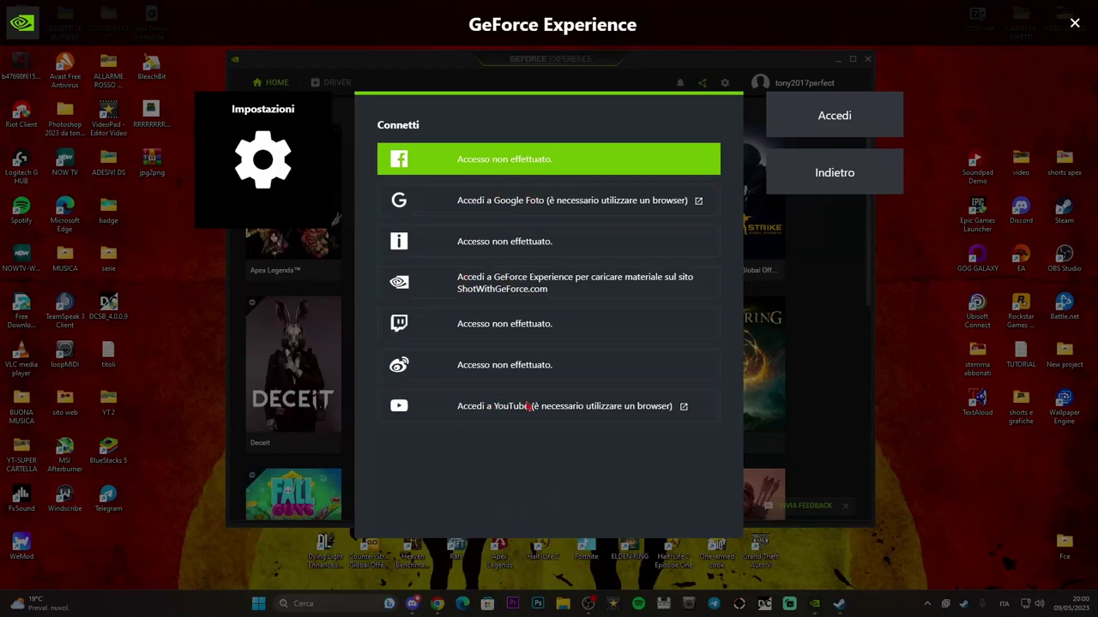
click(819, 168)
click(507, 224)
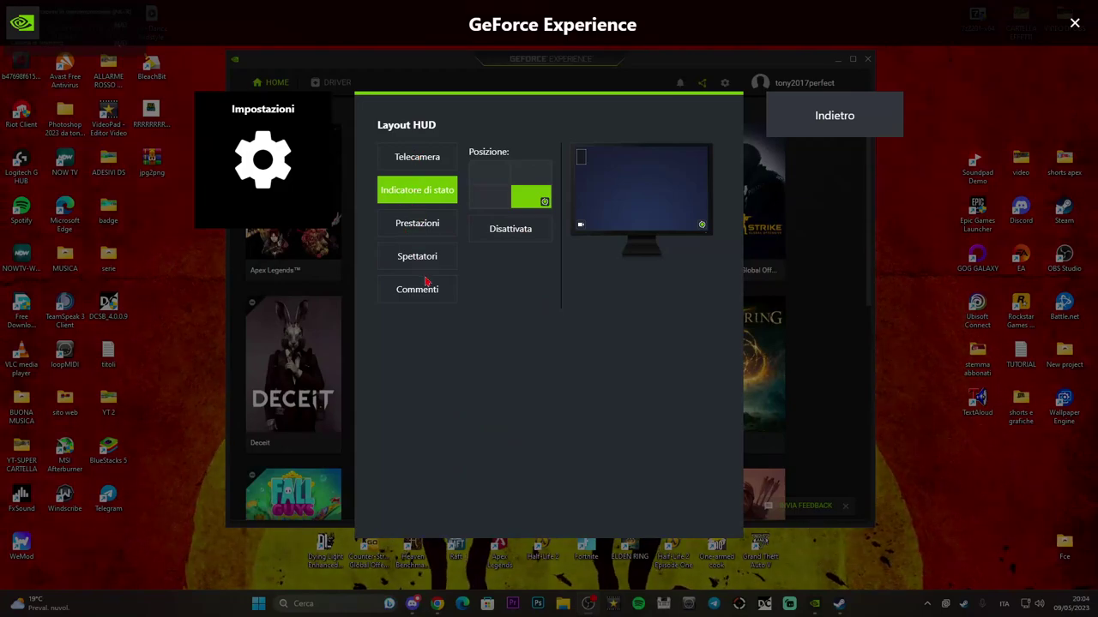
click(420, 233)
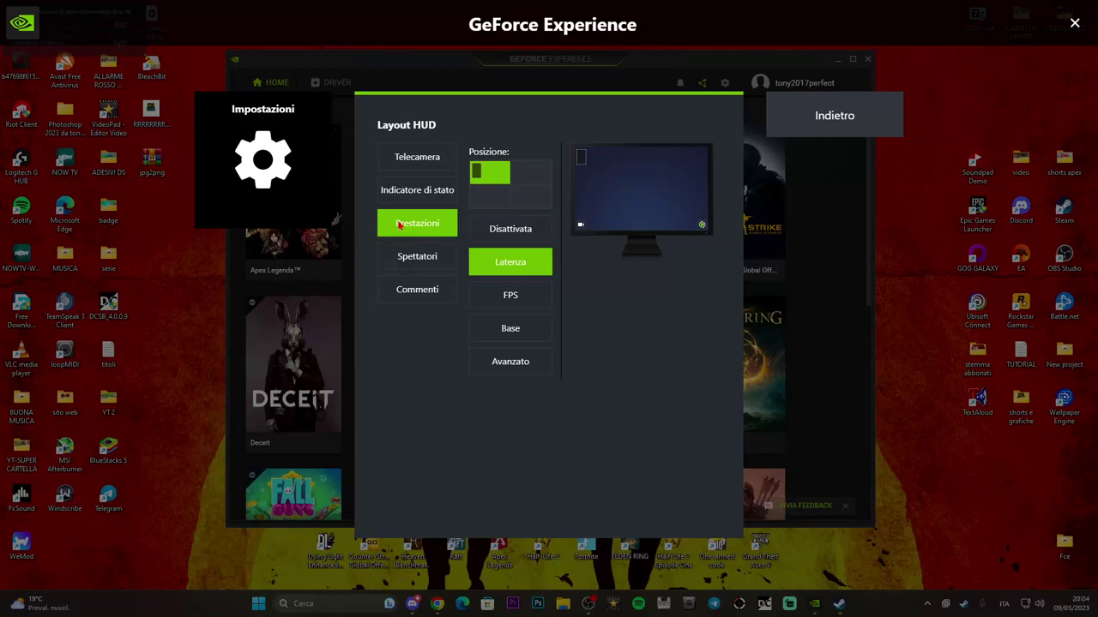
click(418, 187)
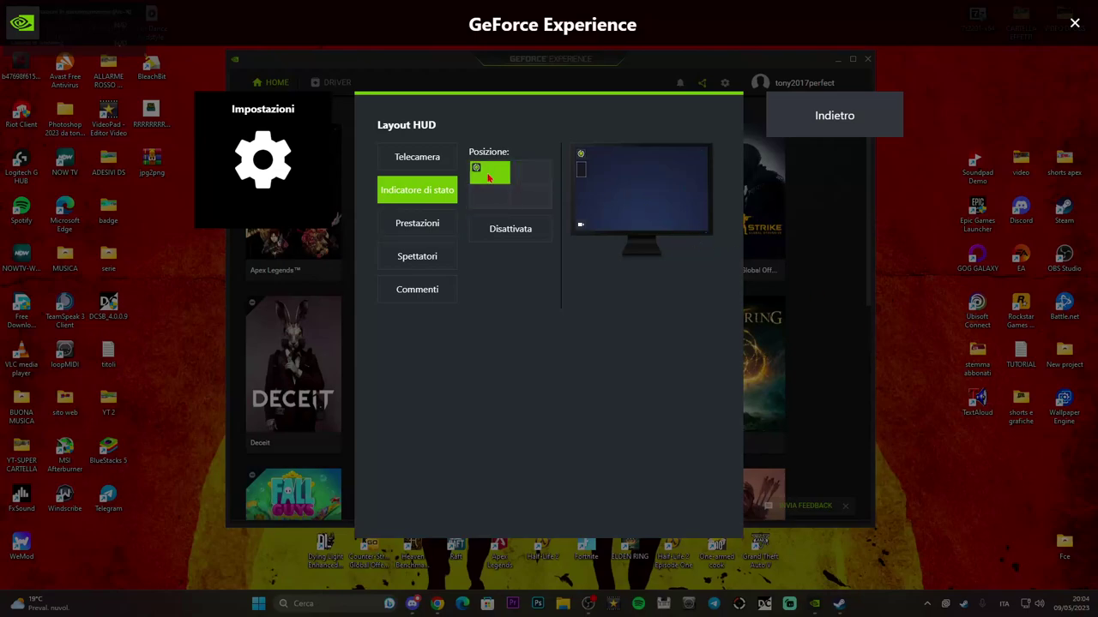
click(410, 226)
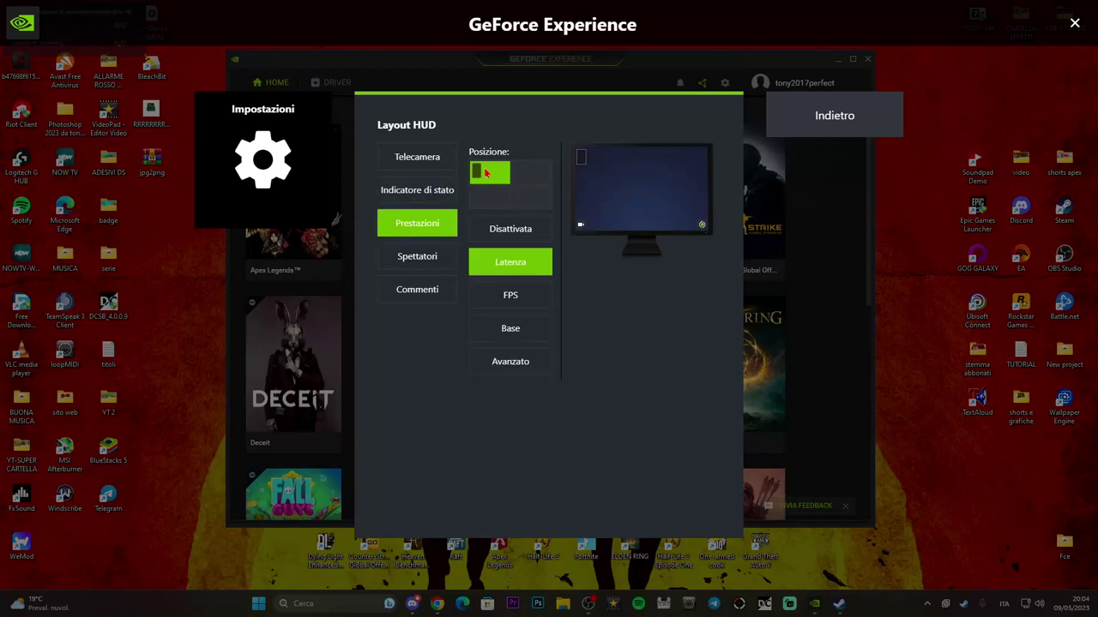
click(388, 191)
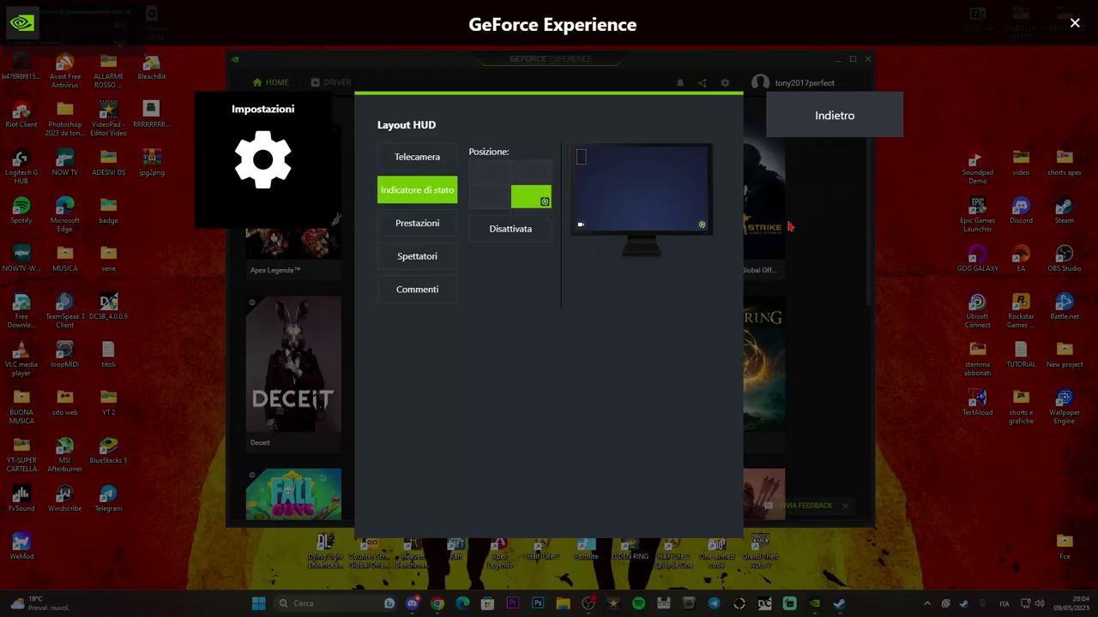
click(821, 122)
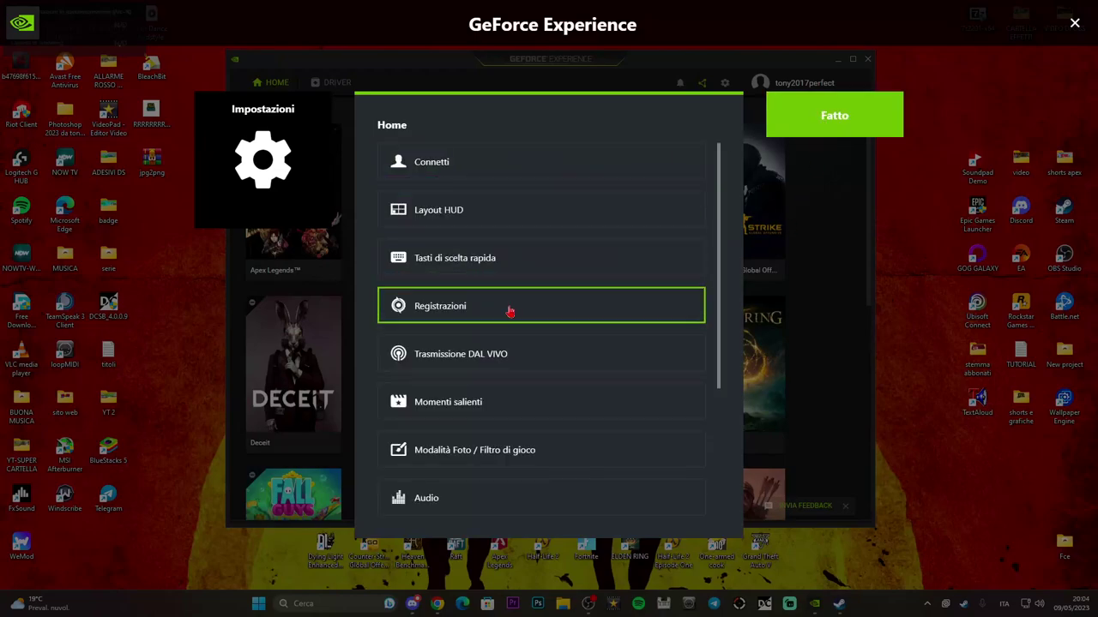
Review the overlay's keyboard shortcuts, including the microphone toggle, and return to the main settings list.
click(511, 266)
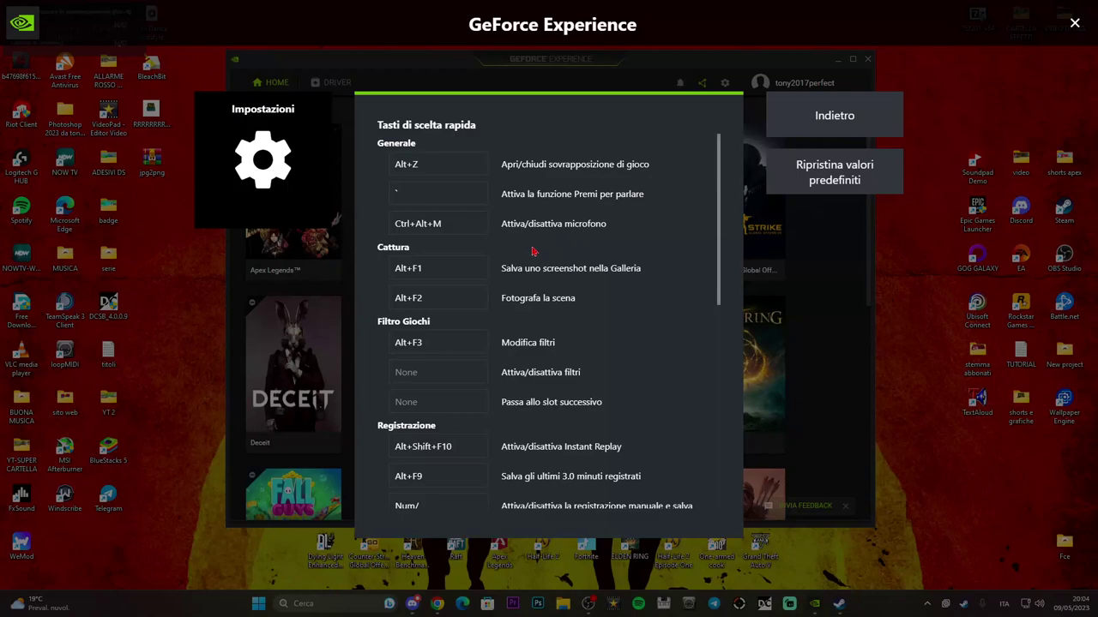
click(434, 229)
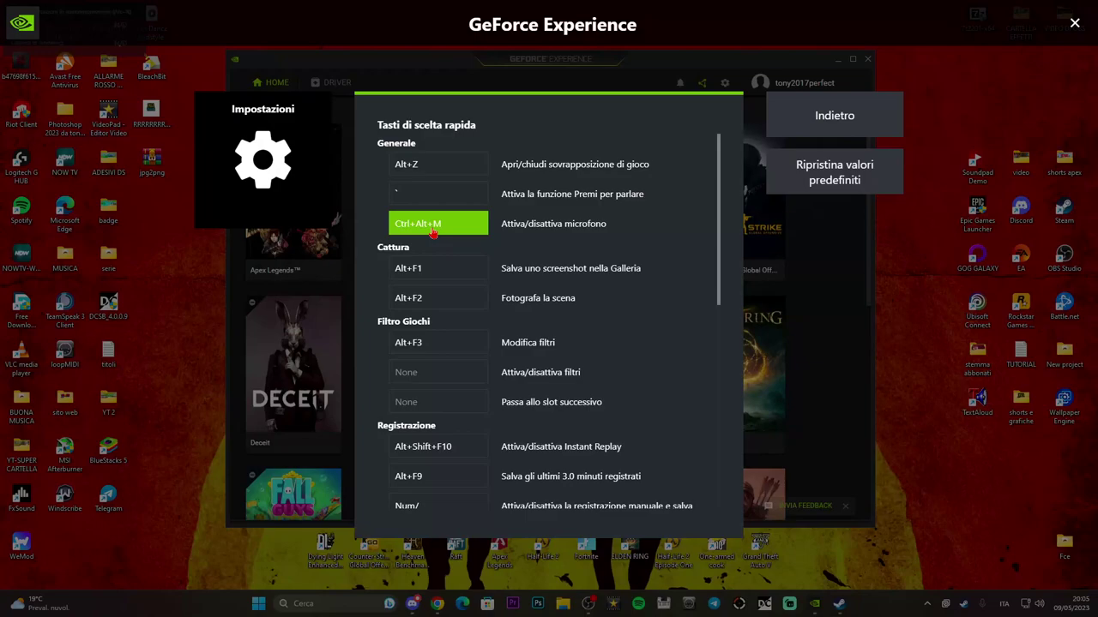
key(v)
scroll(673, 314, down, 3)
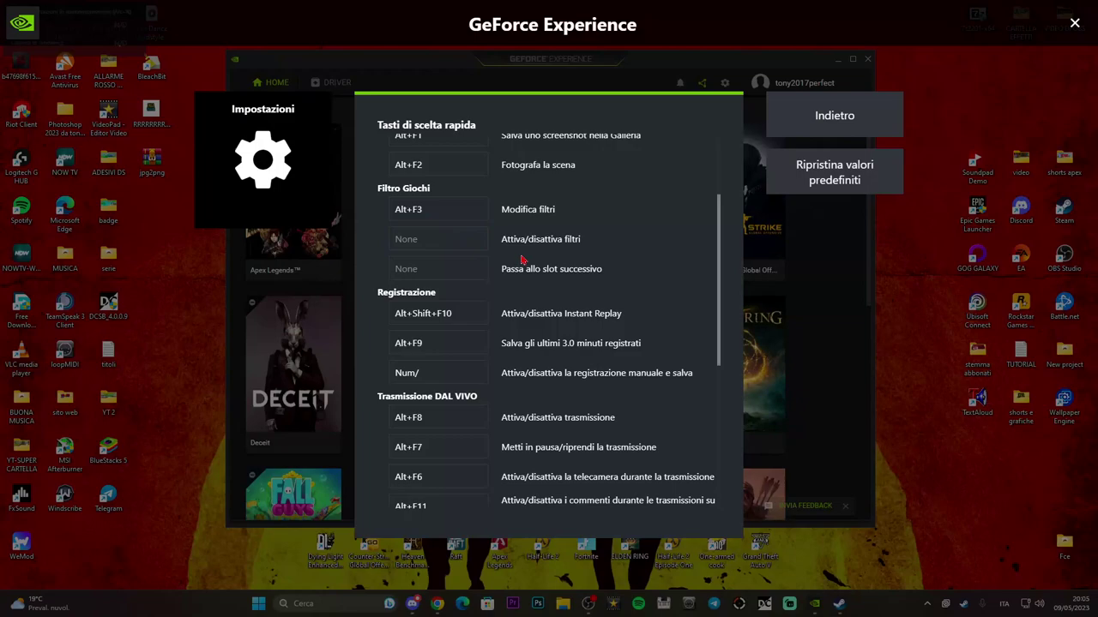
click(835, 115)
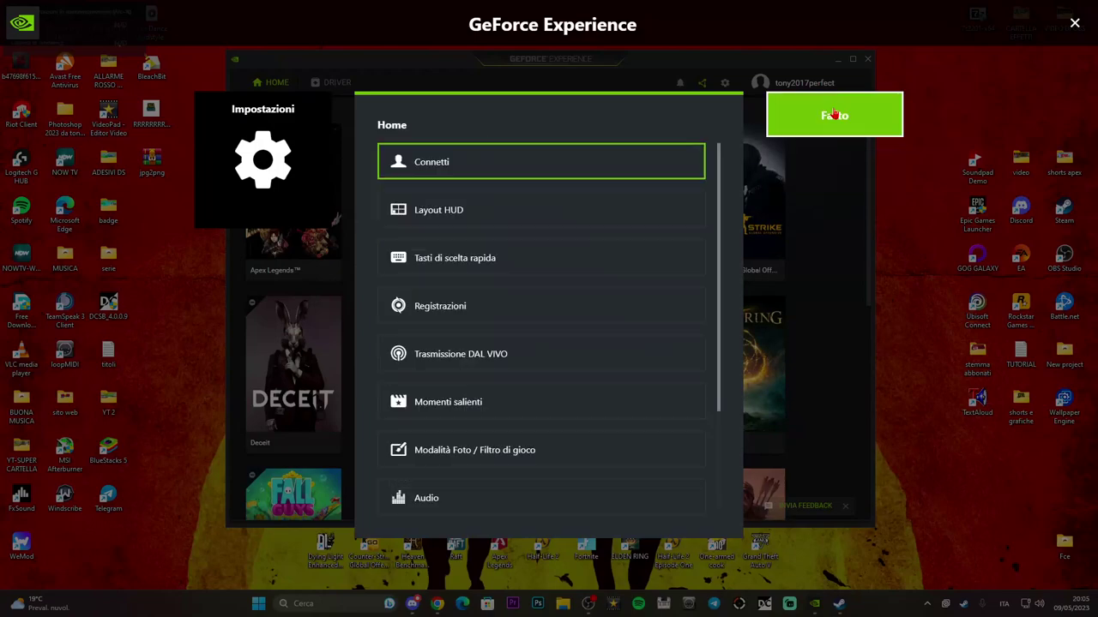
Close the overlay, minimize the GeForce Experience window and try to open the game filter from the desktop.
click(1074, 23)
click(838, 59)
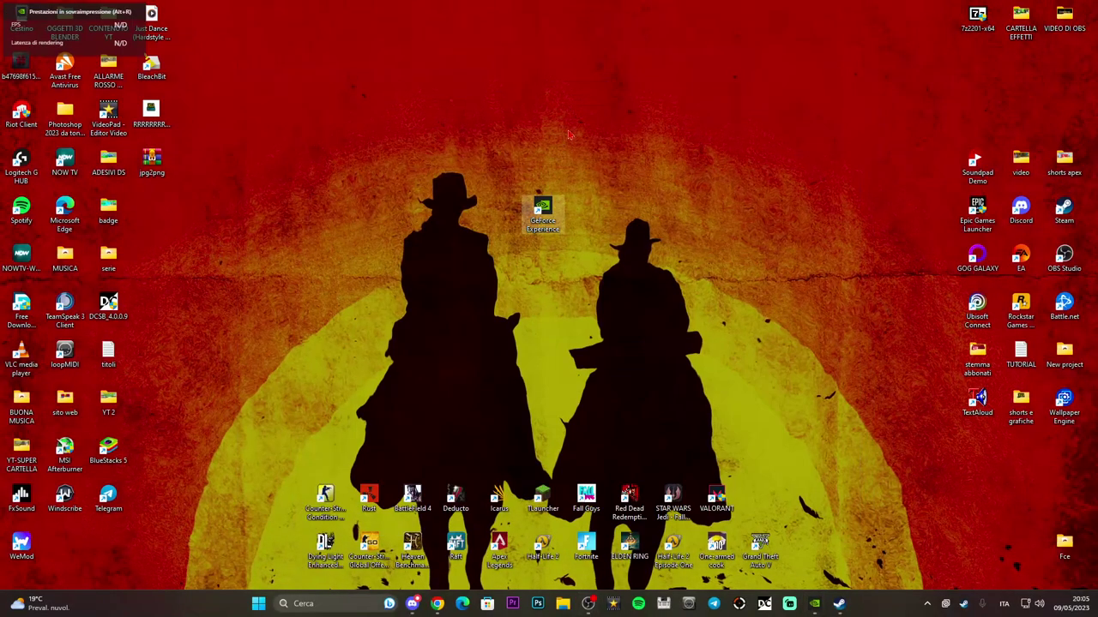
key(alt+F3)
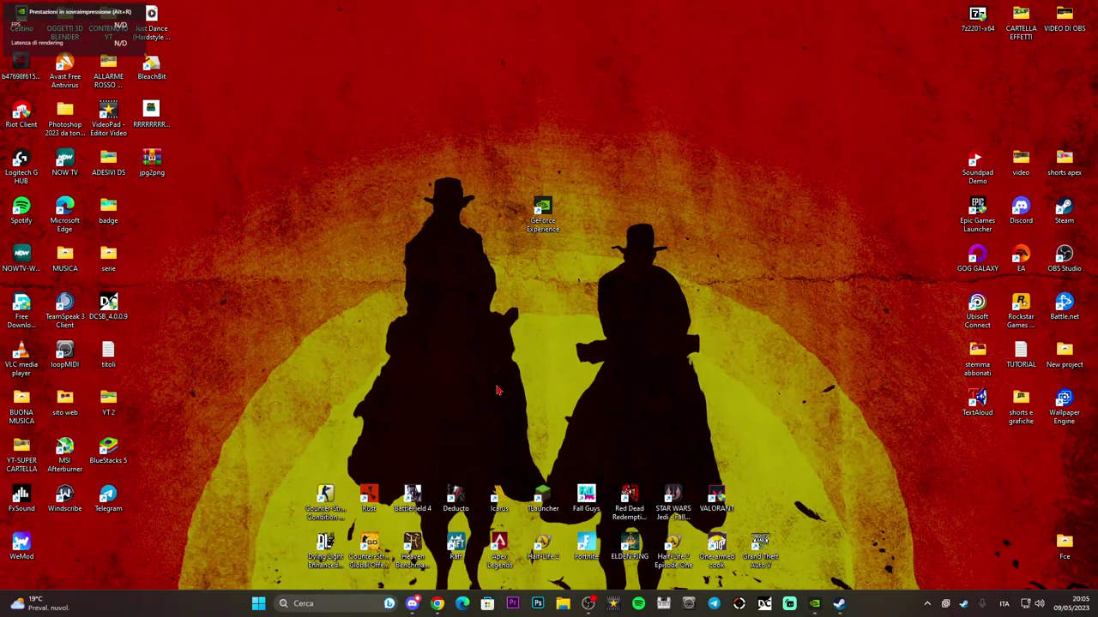
Reopen the overlay's shortcut settings and check the shortcuts for toggling Instant Replay and saving the last recorded minutes.
click(816, 605)
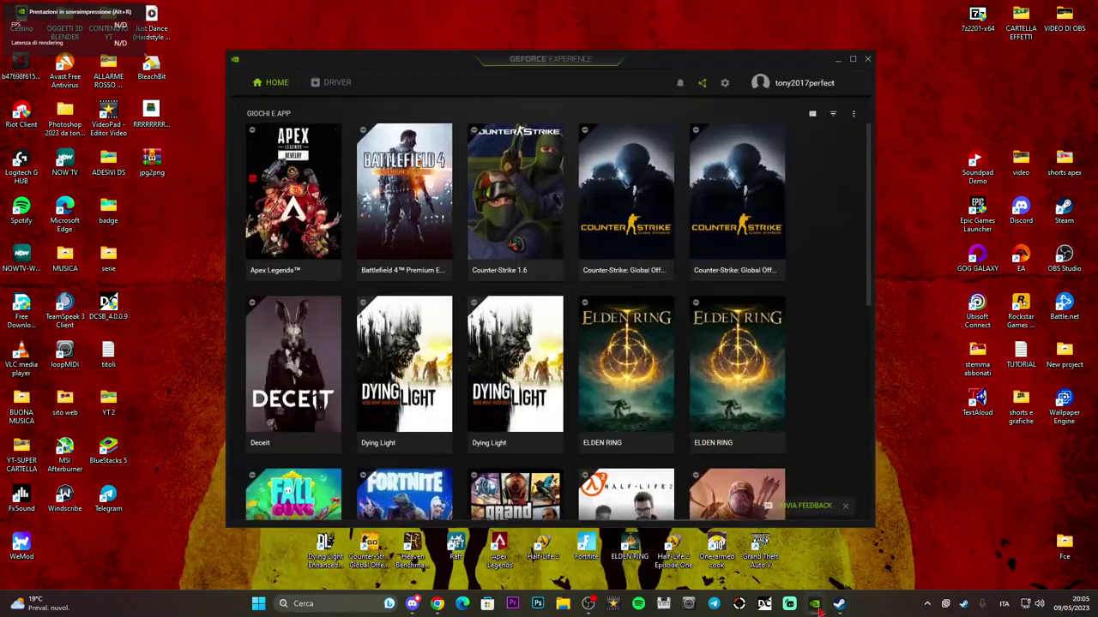
click(702, 83)
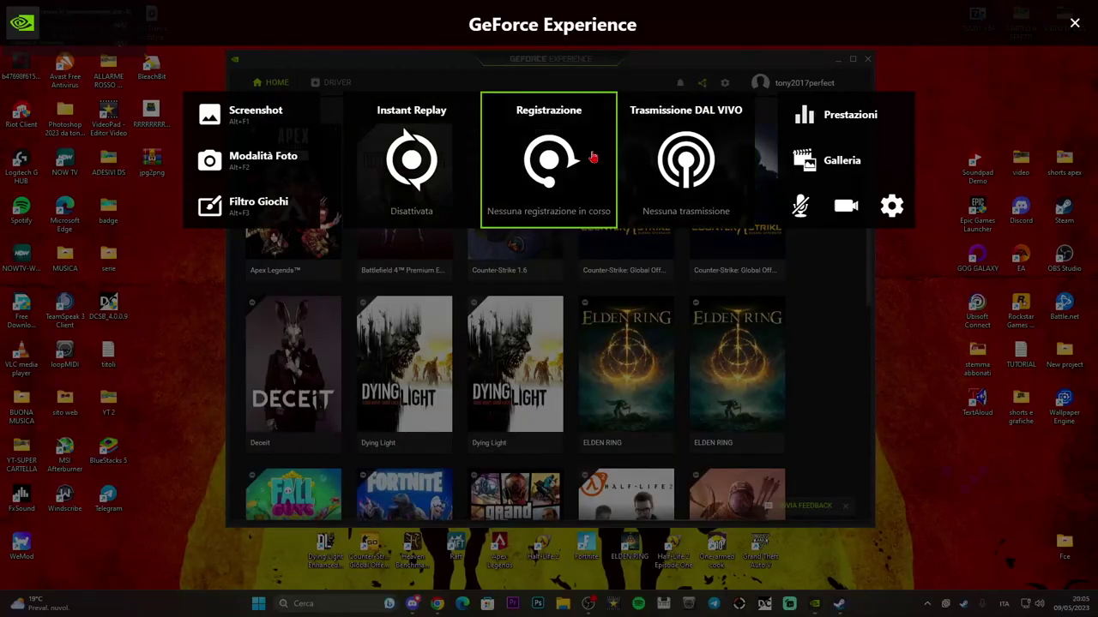
click(891, 206)
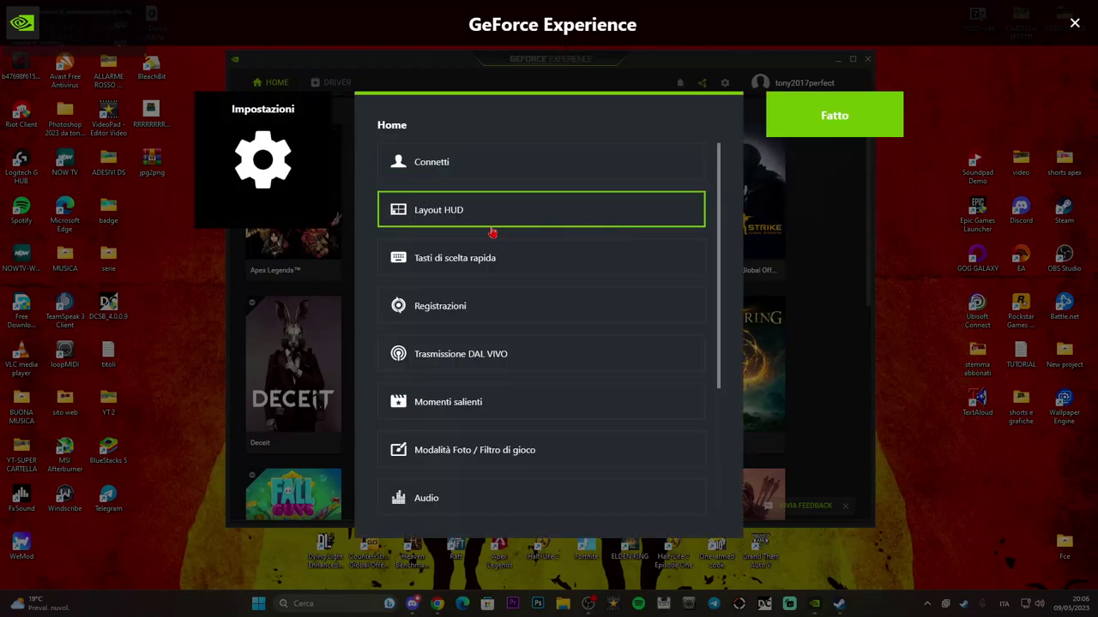
click(537, 259)
scroll(653, 291, down, 4)
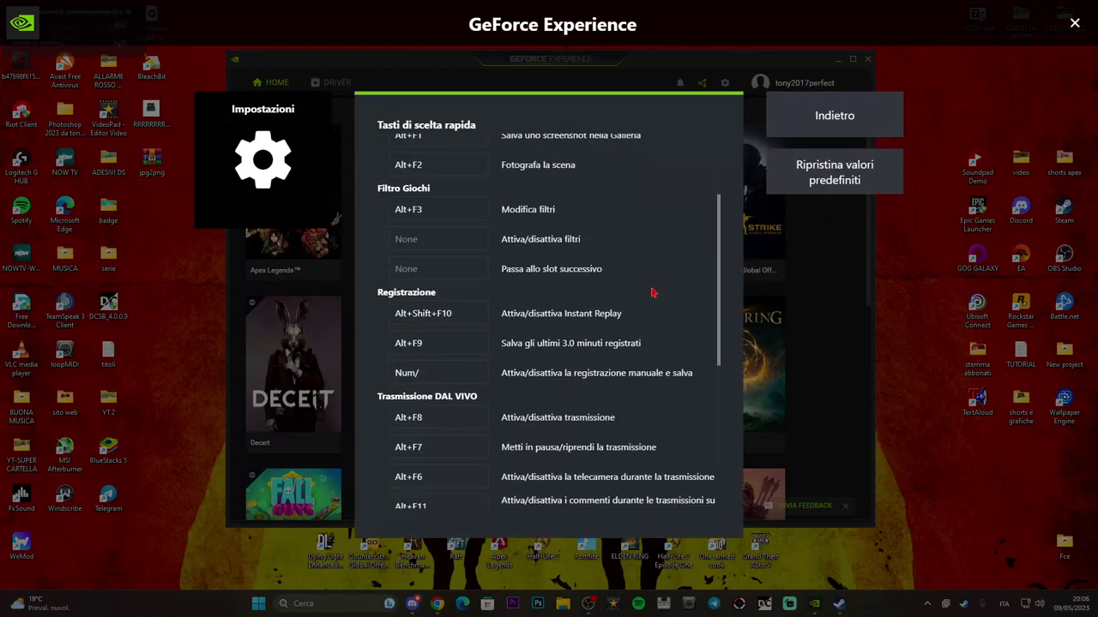
scroll(650, 292, down, 2)
click(417, 182)
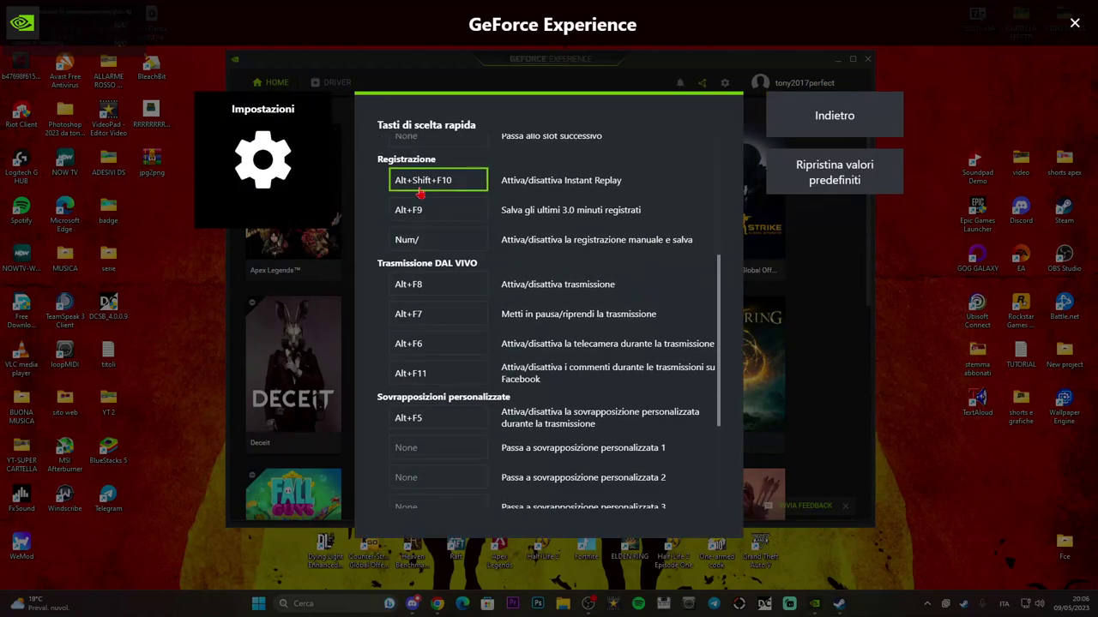
key(alt+shift+F10)
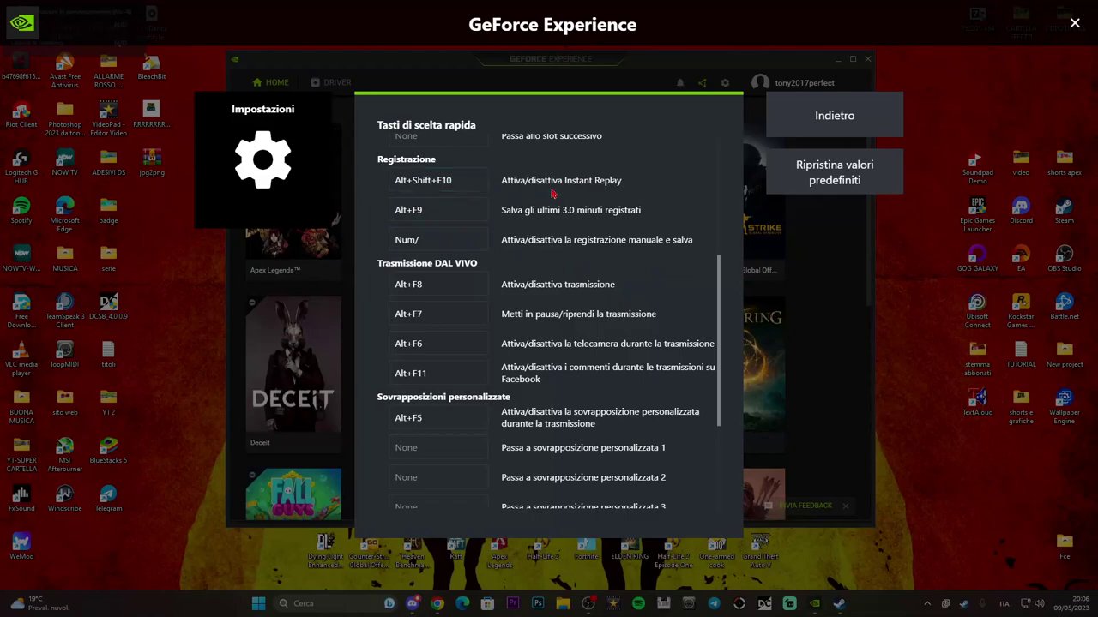
click(396, 220)
key(alt+F9)
Review the remaining shortcuts for live broadcasting, custom overlays and performance, then leave the shortcut settings.
scroll(544, 326, down, 1)
scroll(544, 327, down, 3)
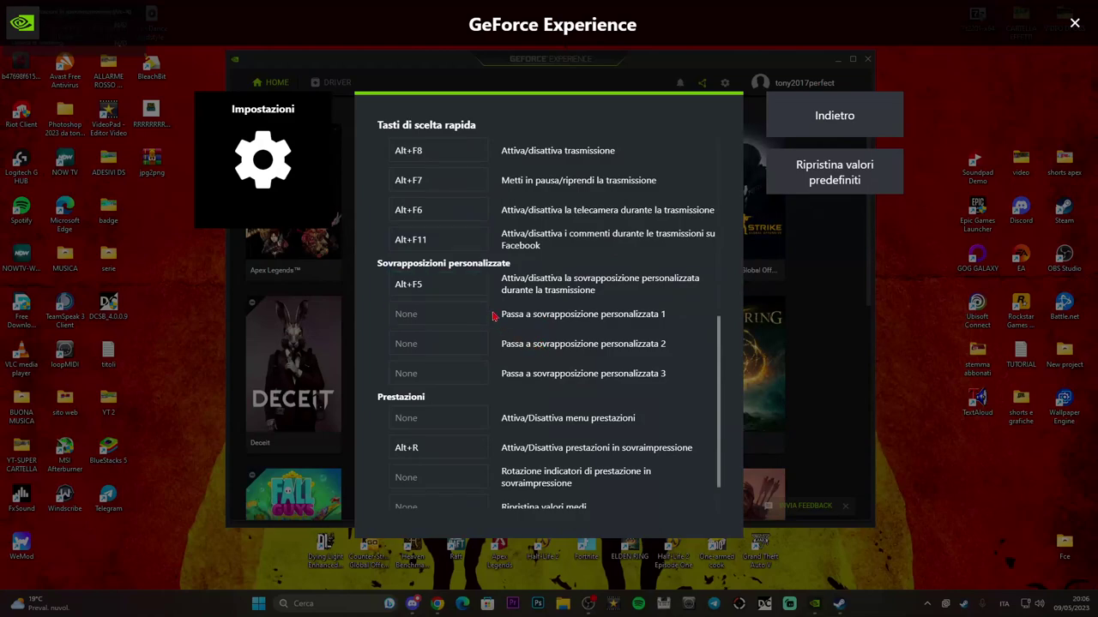
scroll(496, 317, down, 1)
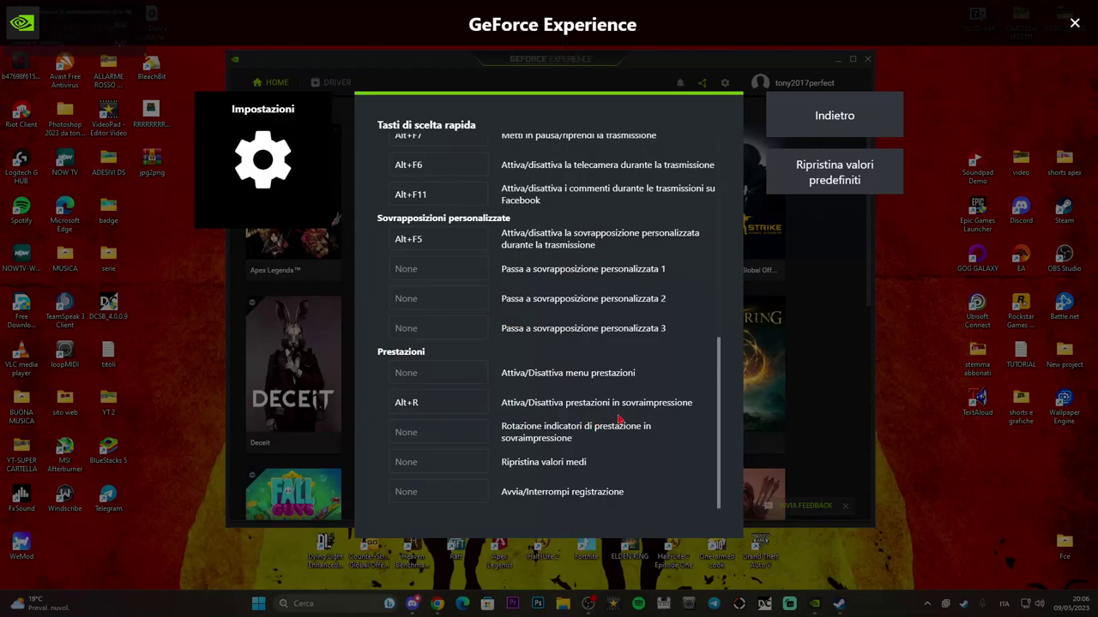
click(861, 121)
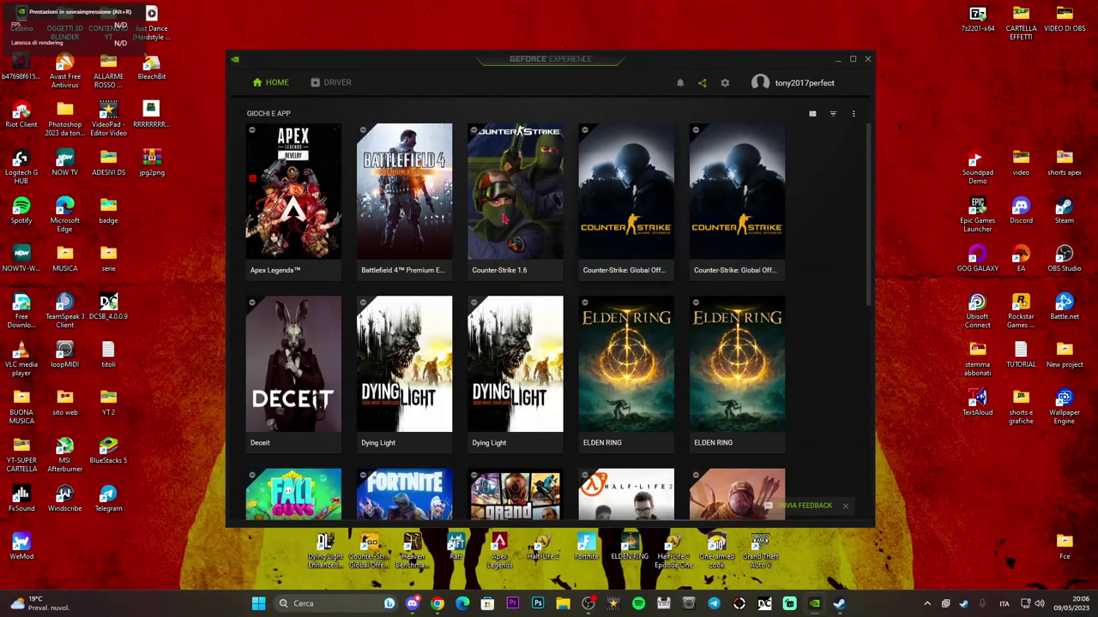
Turn on Instant Replay in the in-game overlay and hide the performance overlay on the desktop.
click(704, 87)
click(473, 184)
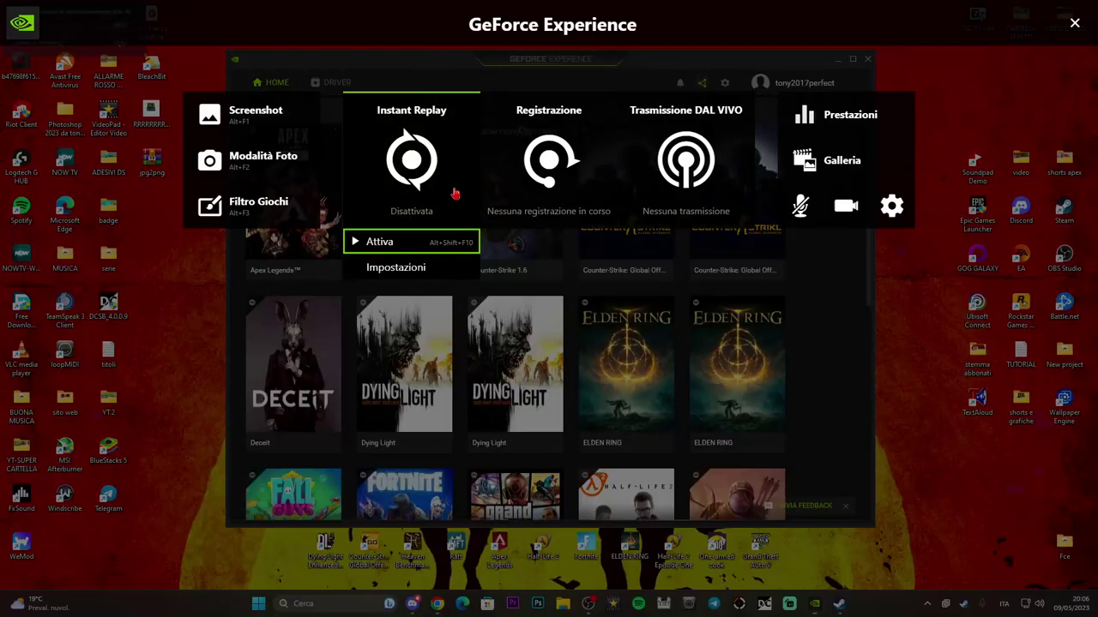
click(380, 240)
click(1075, 23)
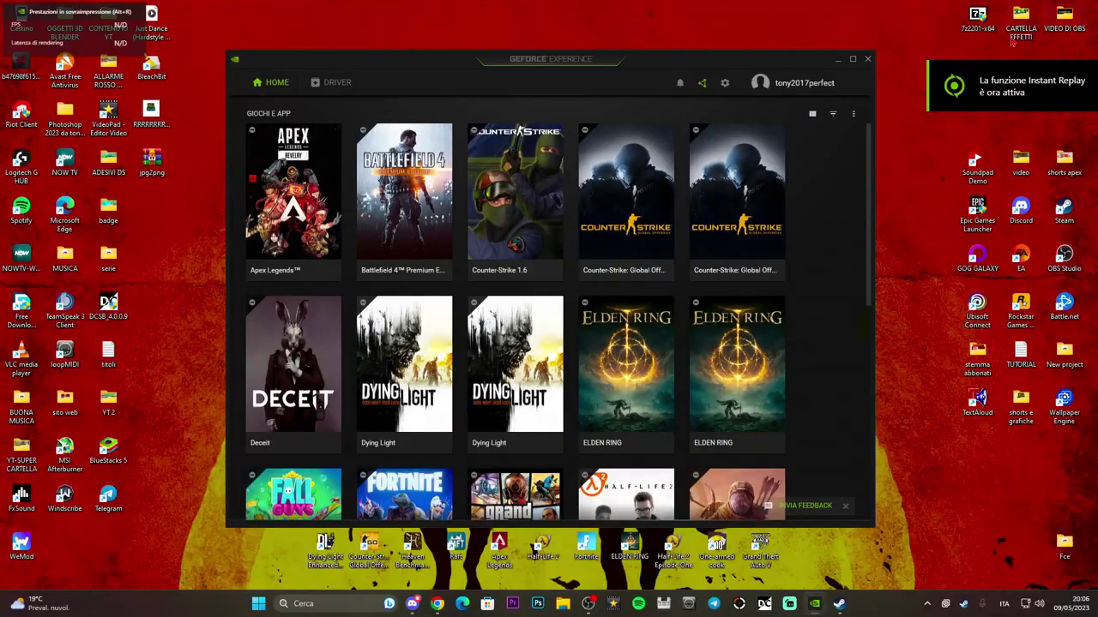
click(837, 59)
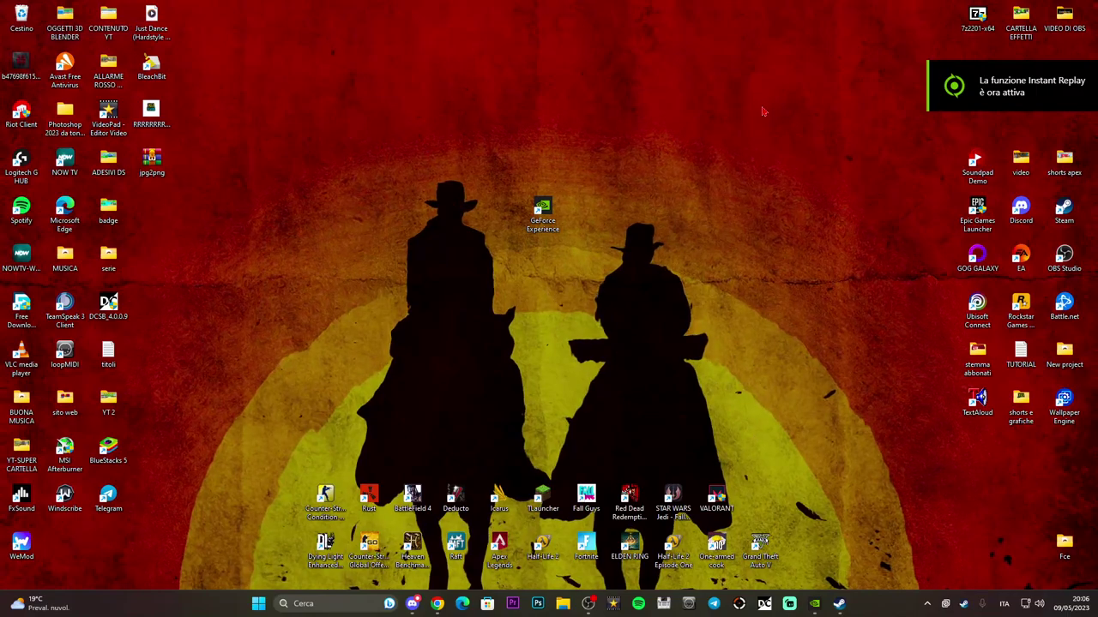
key(alt+r)
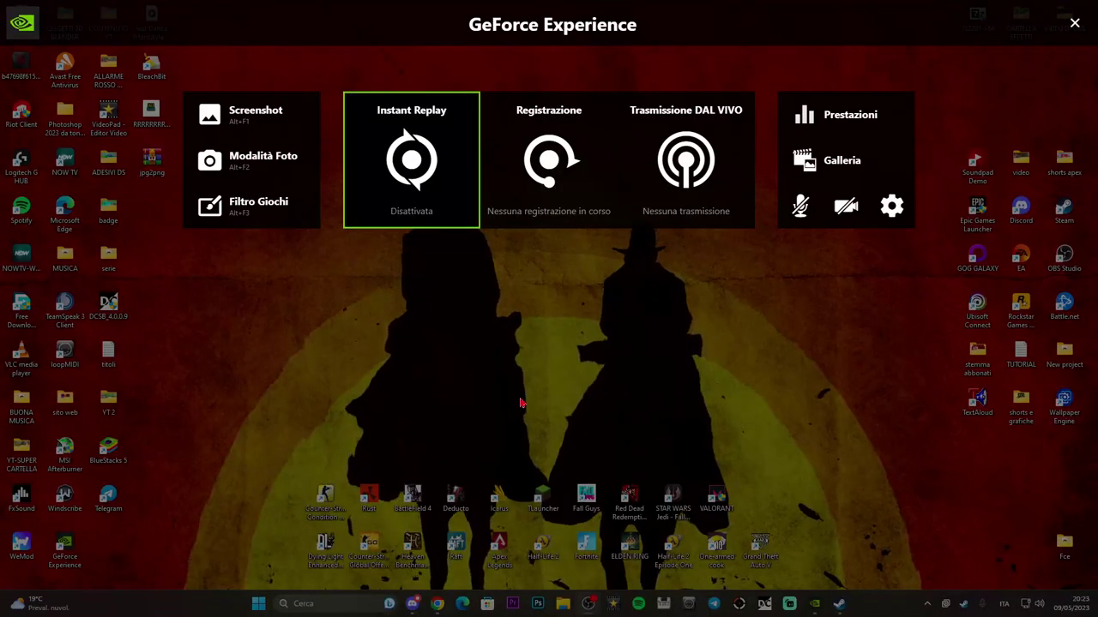
Review the Momenti salienti capture and storage options in the overlay settings and return to the main list.
click(892, 206)
scroll(541, 319, down, 2)
scroll(540, 320, up, 2)
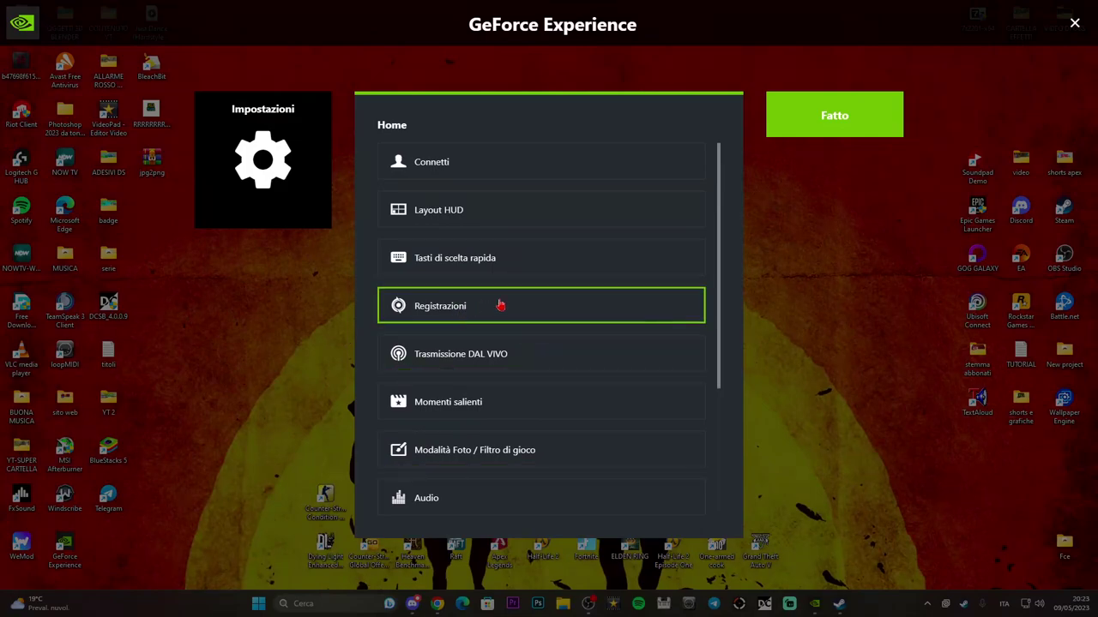
scroll(520, 370, down, 3)
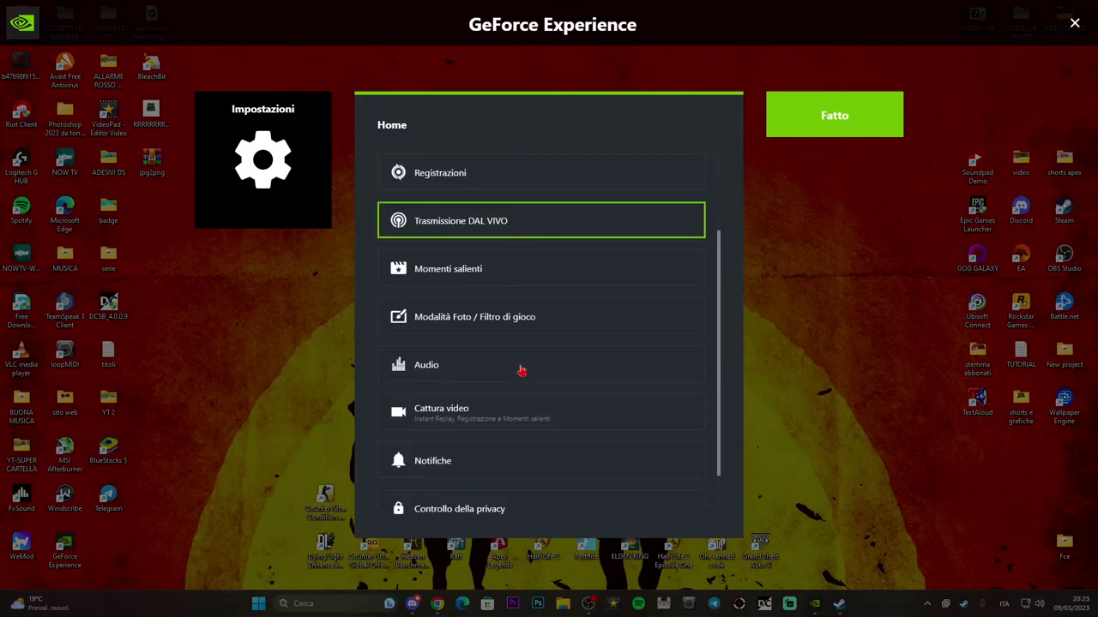
click(494, 272)
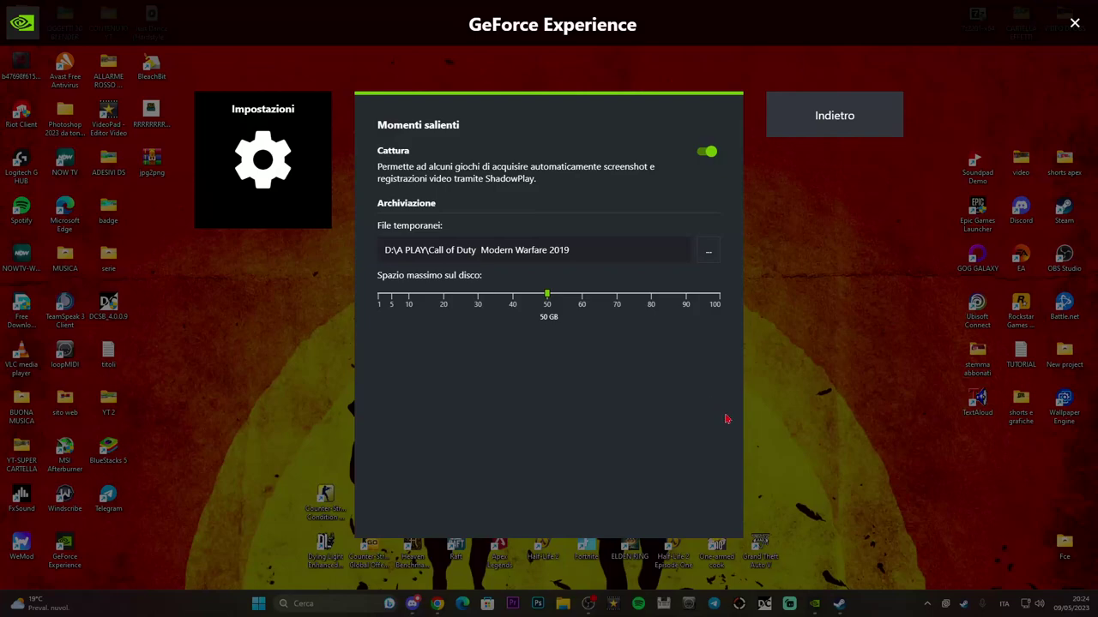
click(839, 126)
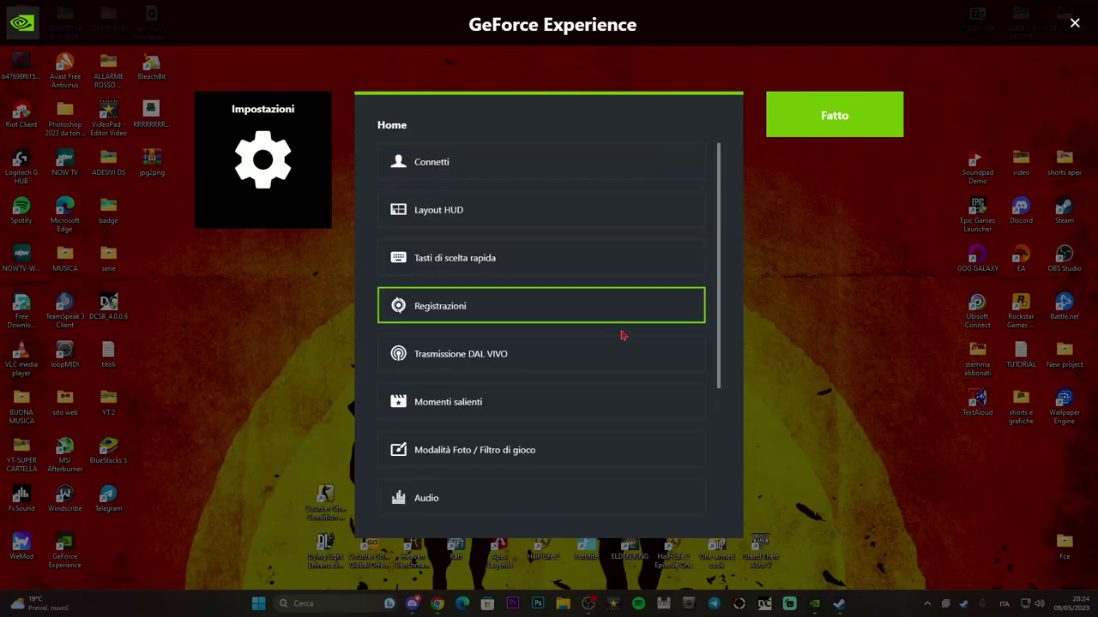
Review the live broadcast resolution, bitrate, custom overlay slots and server options with the Personalizzata quality selected.
click(515, 367)
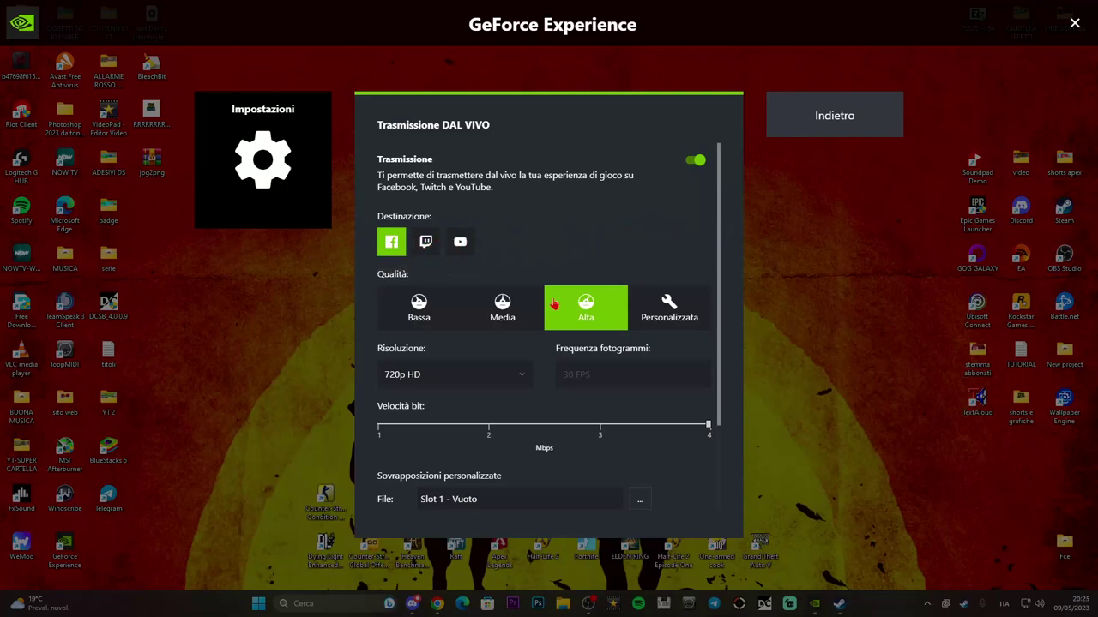
click(518, 382)
click(518, 381)
click(650, 318)
click(522, 380)
click(569, 350)
scroll(578, 354, down, 2)
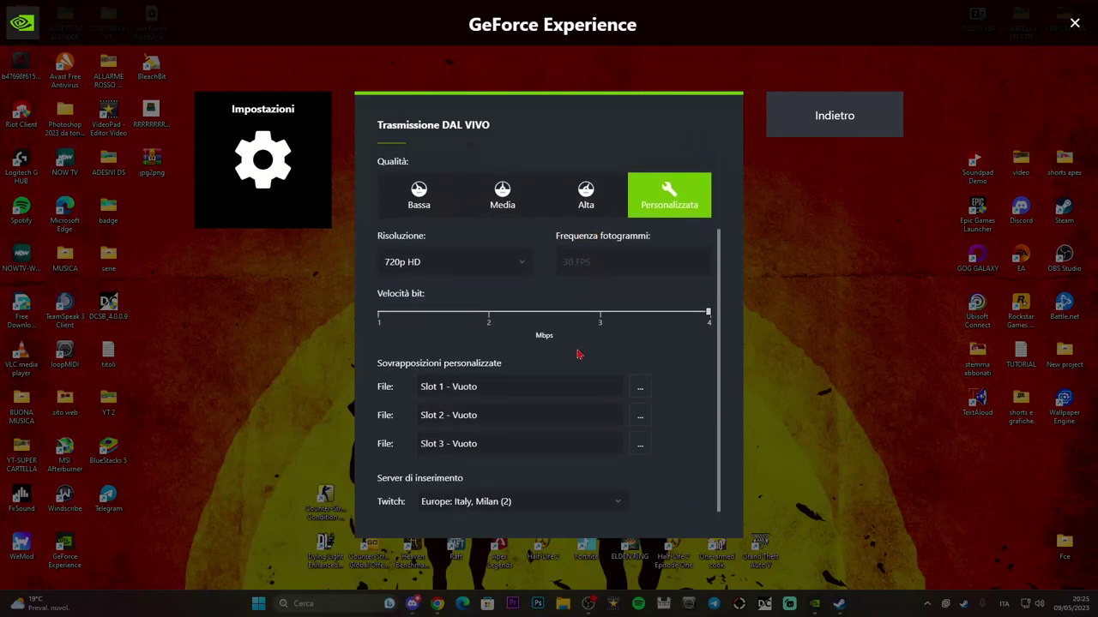
scroll(578, 354, up, 2)
Compare the Alta and Media live broadcast qualities, then set the quality to Personalizzata.
click(594, 319)
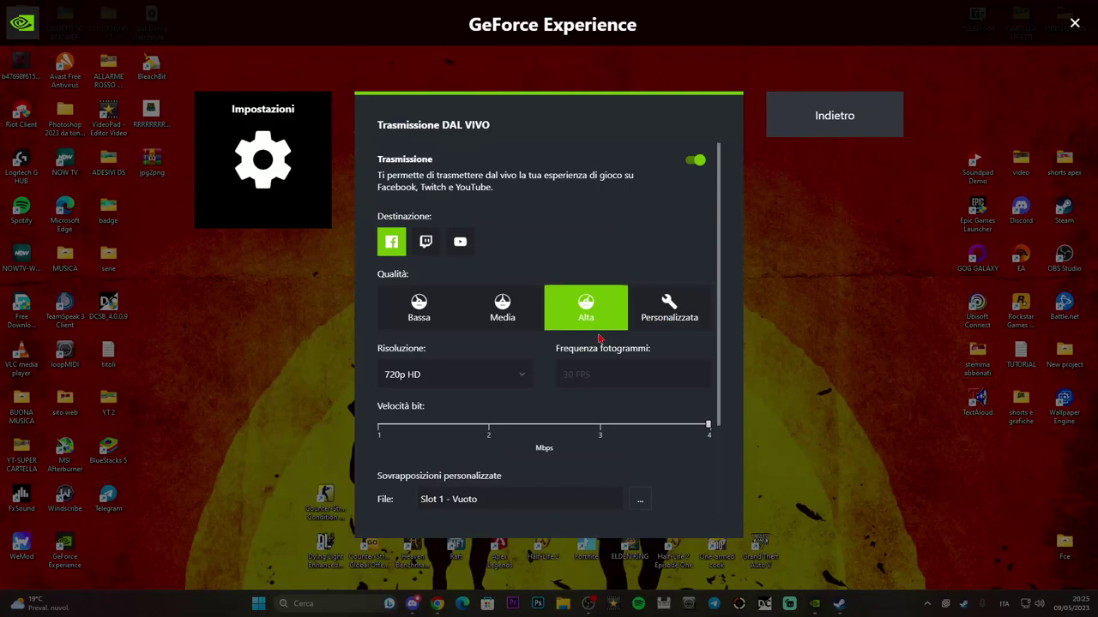
click(586, 310)
click(530, 313)
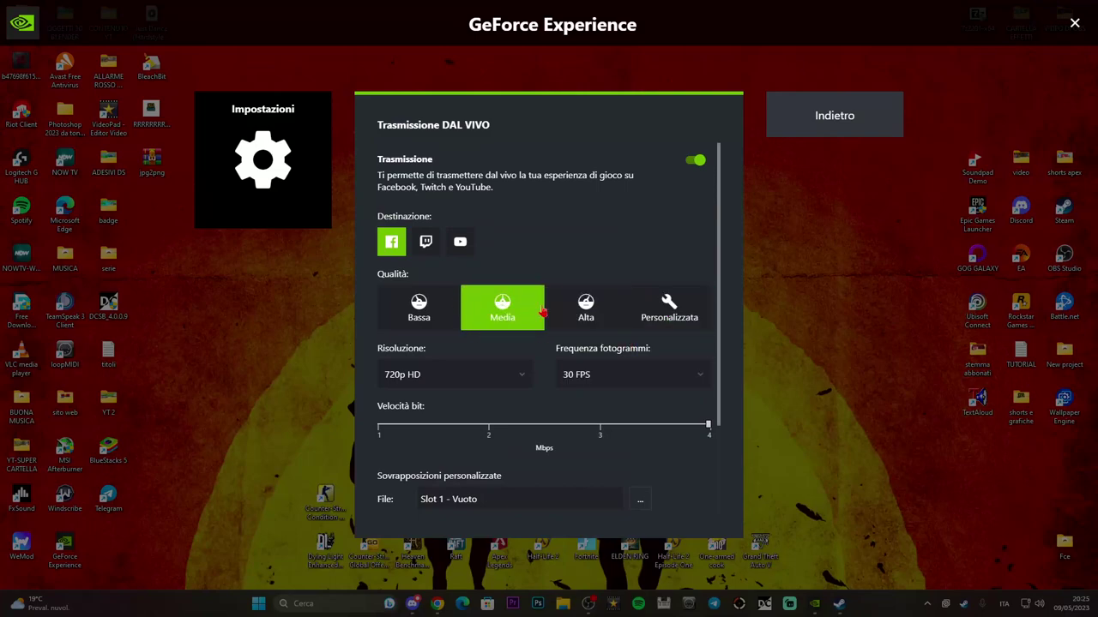
click(651, 307)
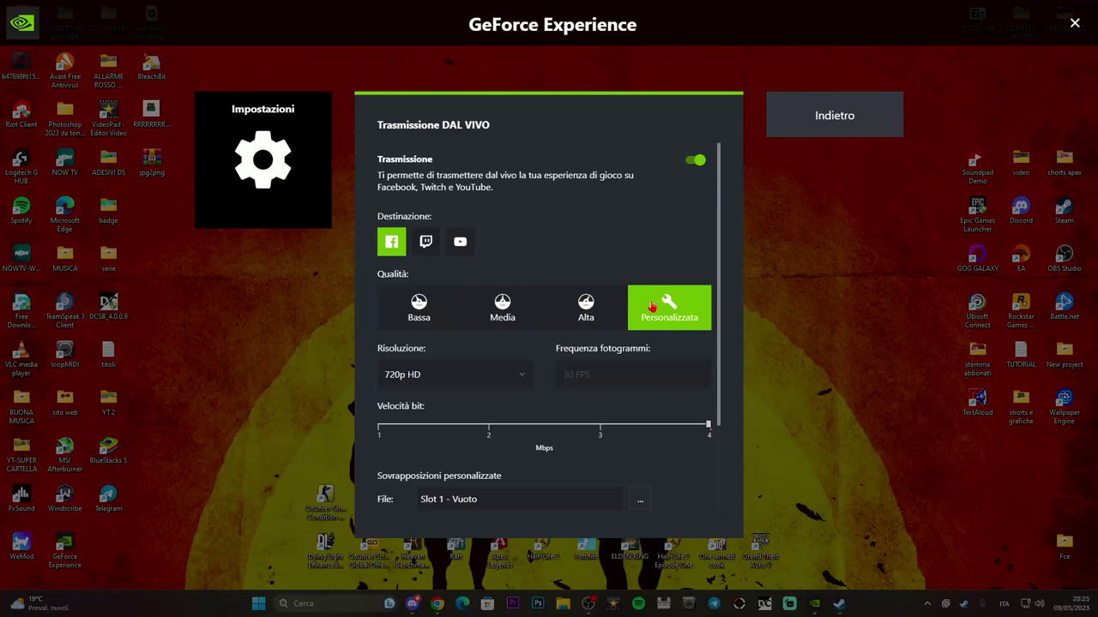
Check the live broadcast resolution options, then turn Trasmissione off and return to the main settings list.
scroll(669, 412, down, 2)
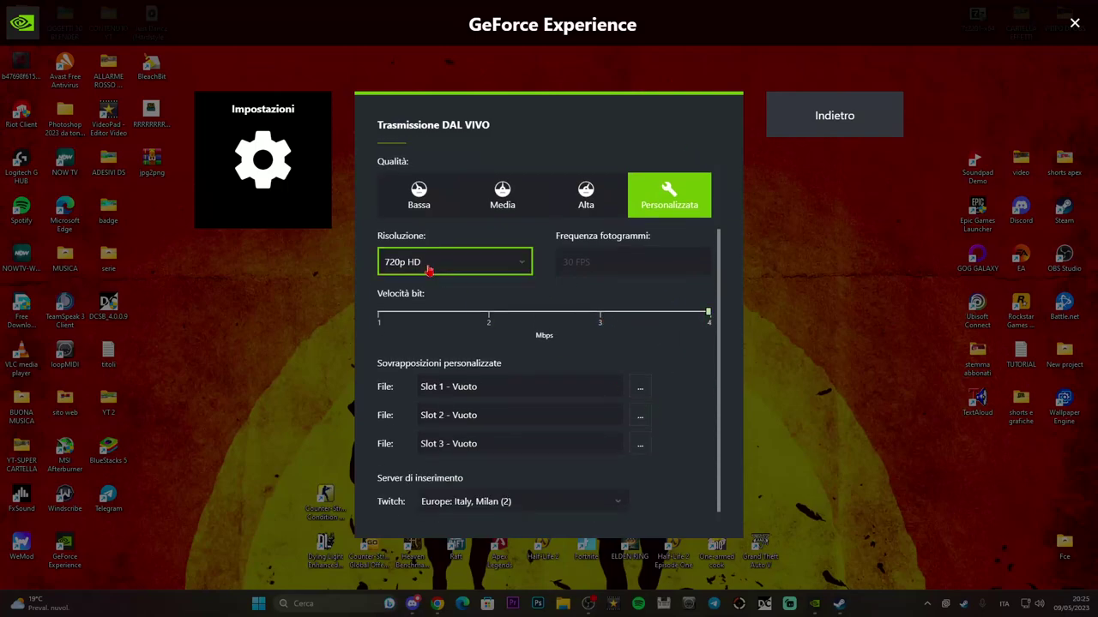
click(486, 264)
click(485, 264)
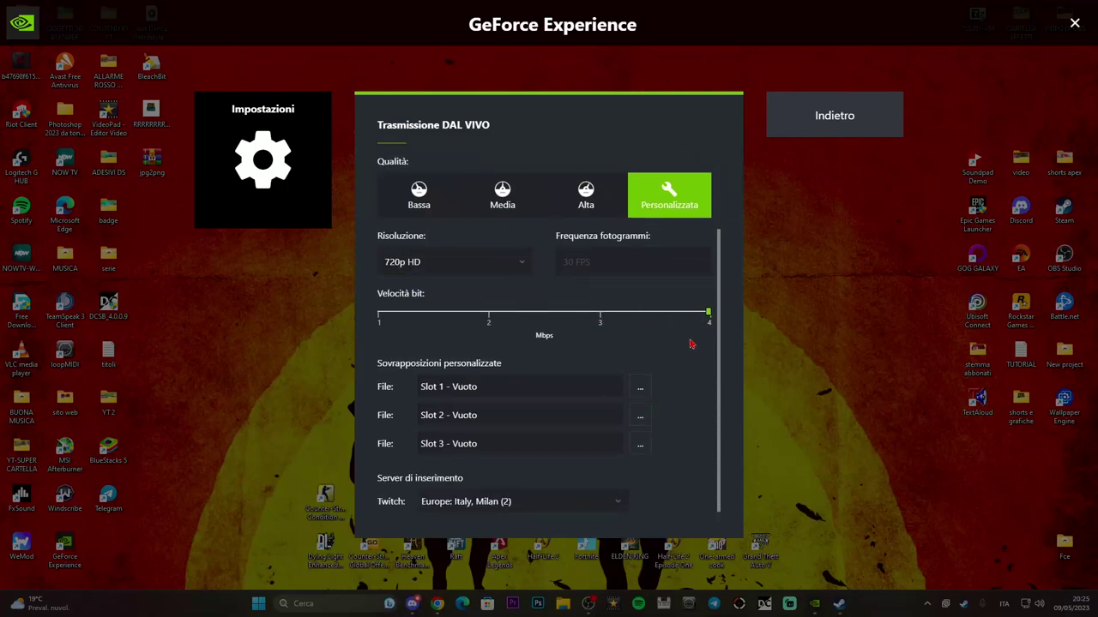
scroll(686, 360, up, 2)
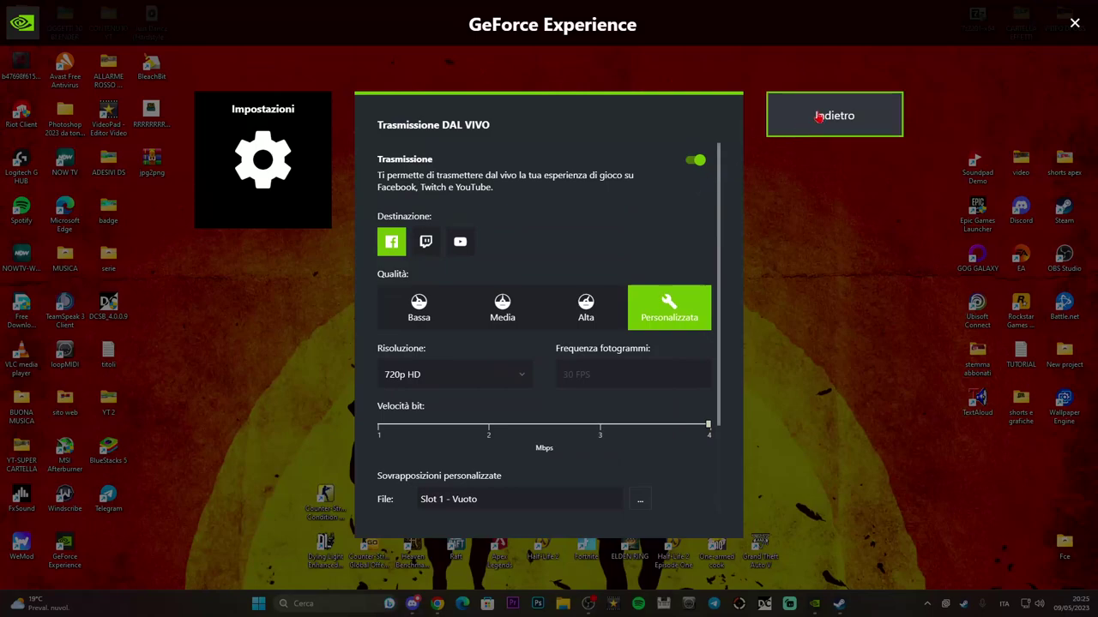
click(694, 161)
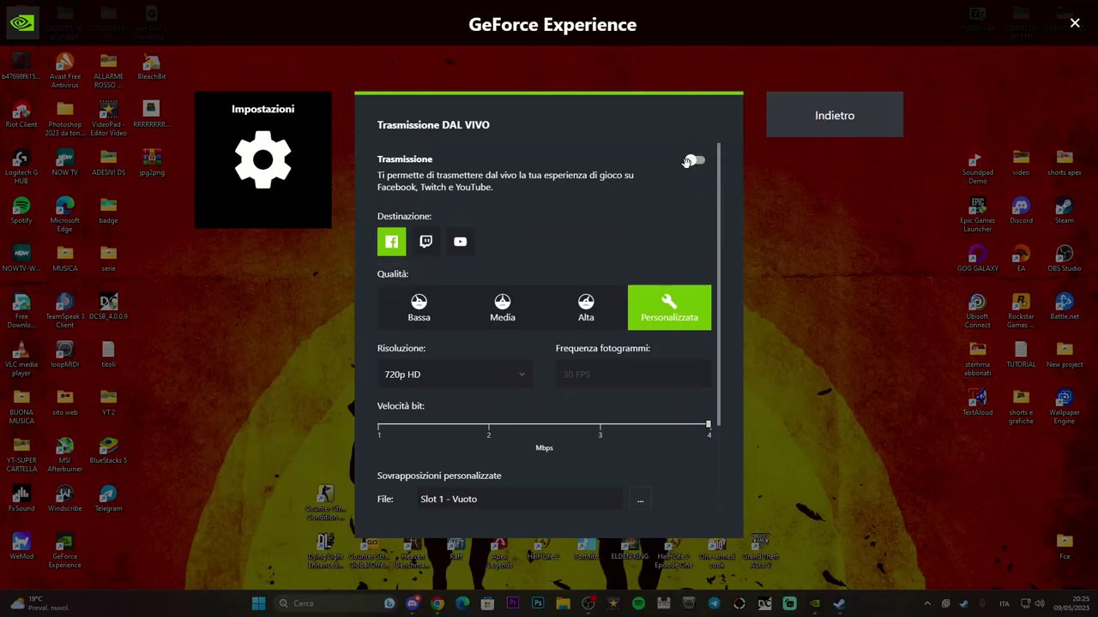
click(818, 125)
Review the Momenti salienti and Modalità Foto / Filtro di gioco settings, returning to the main settings list.
scroll(510, 396, down, 2)
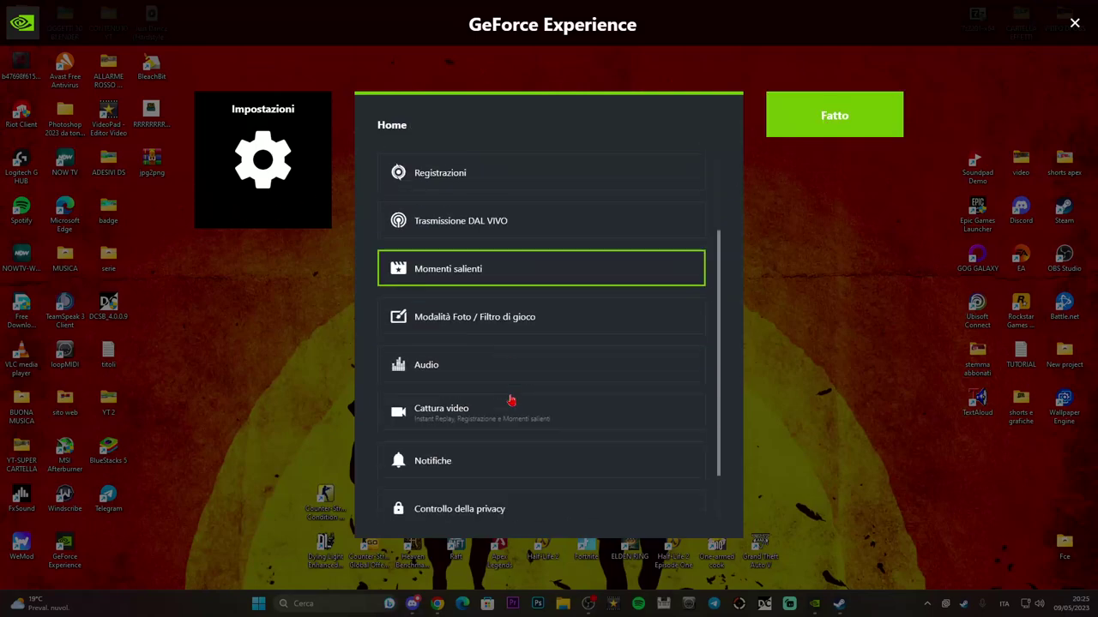
click(480, 274)
click(828, 108)
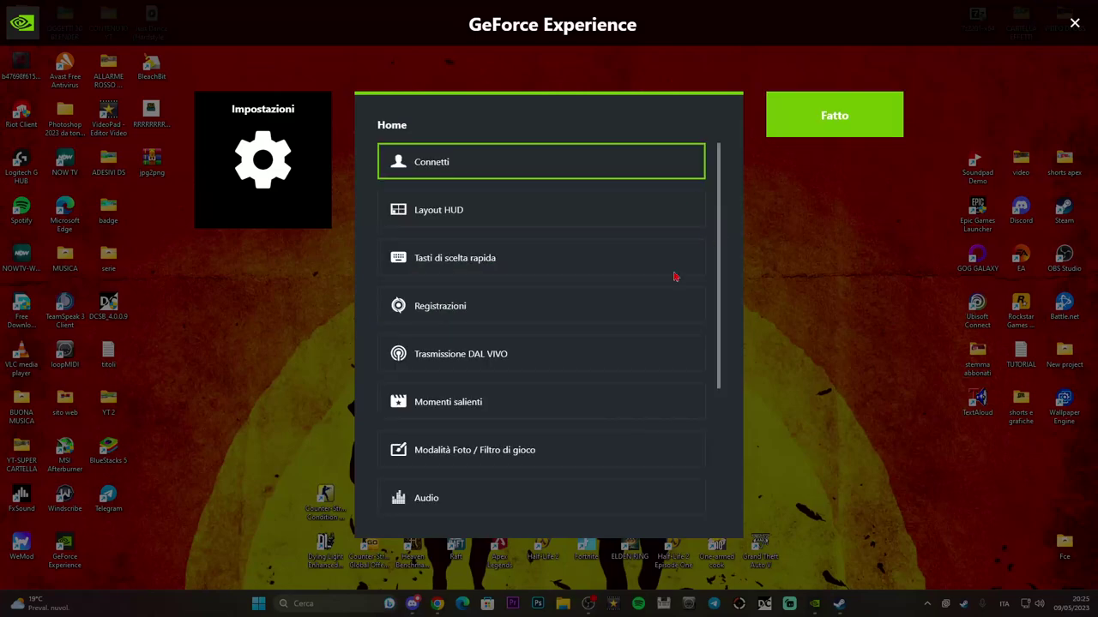
scroll(591, 326, down, 3)
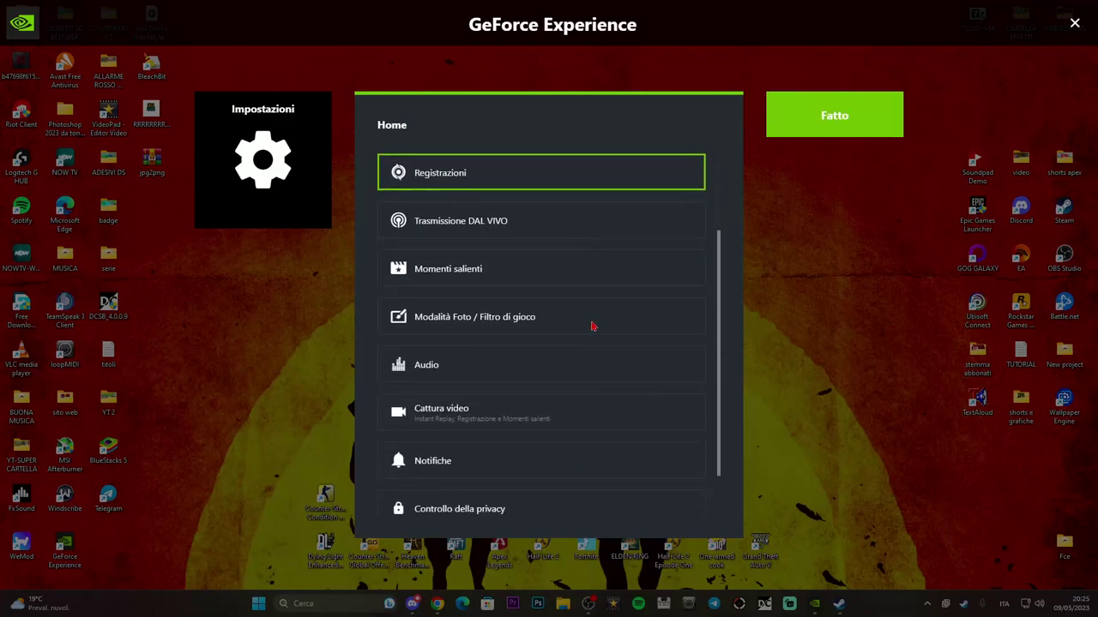
click(506, 329)
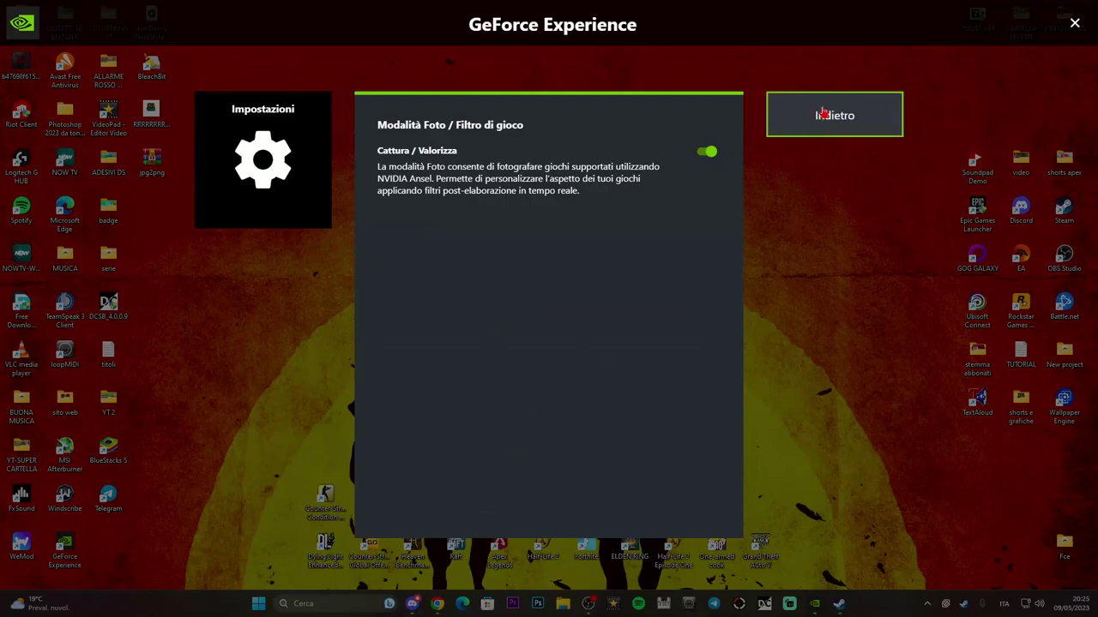
click(789, 103)
In the Audio settings, set the microphone source to Microphone (MICUSB) and raise its boost to about 20 percent.
scroll(520, 417, down, 3)
scroll(522, 377, down, 1)
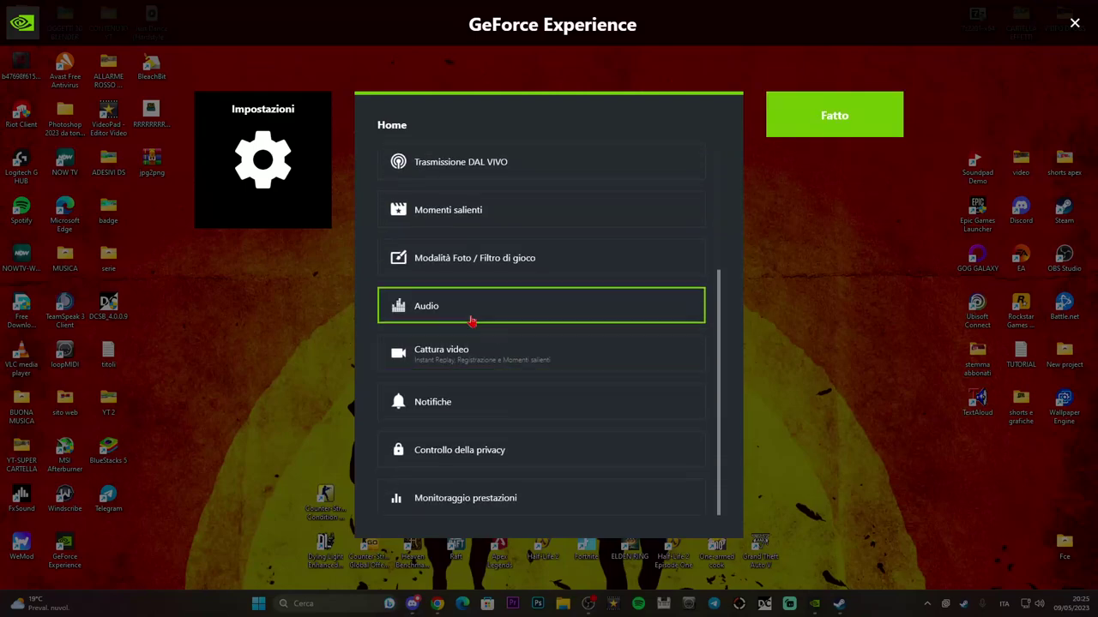
click(472, 322)
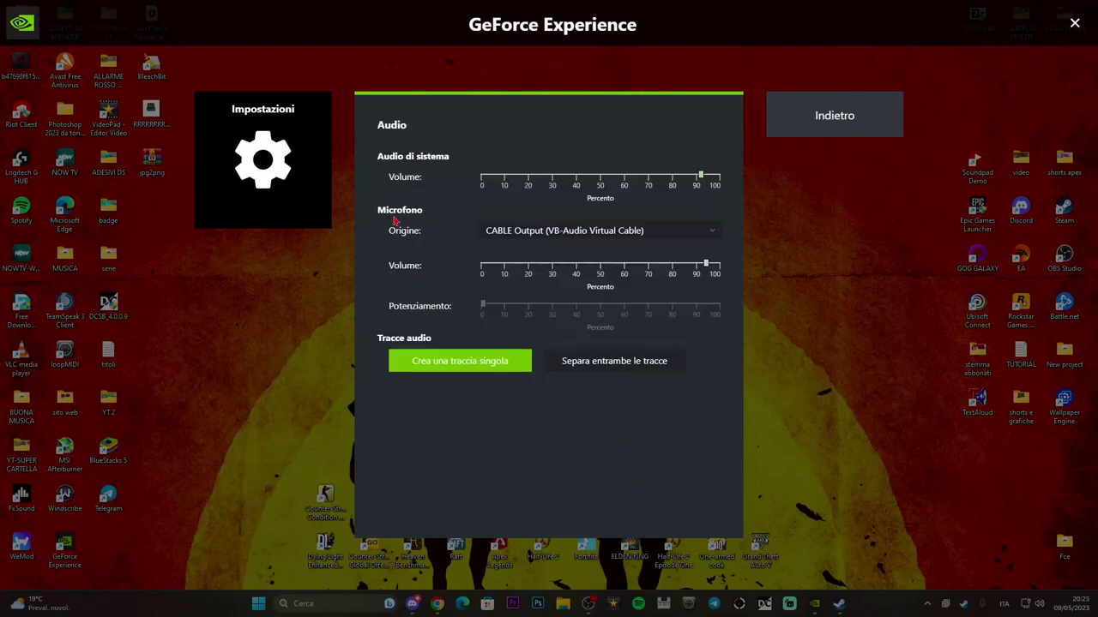
click(674, 229)
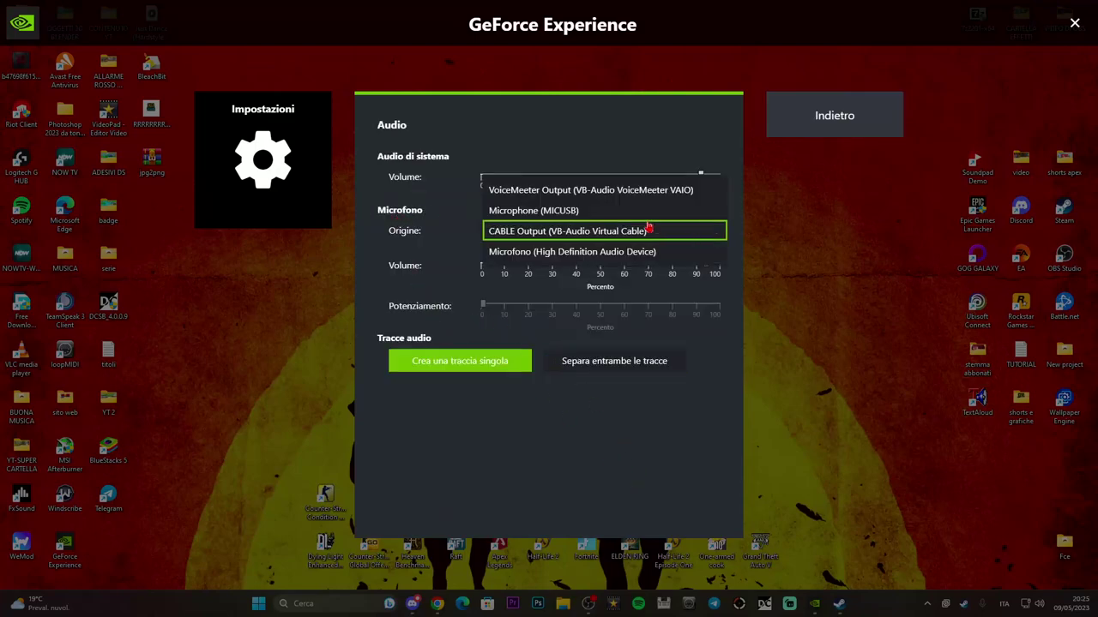
click(571, 212)
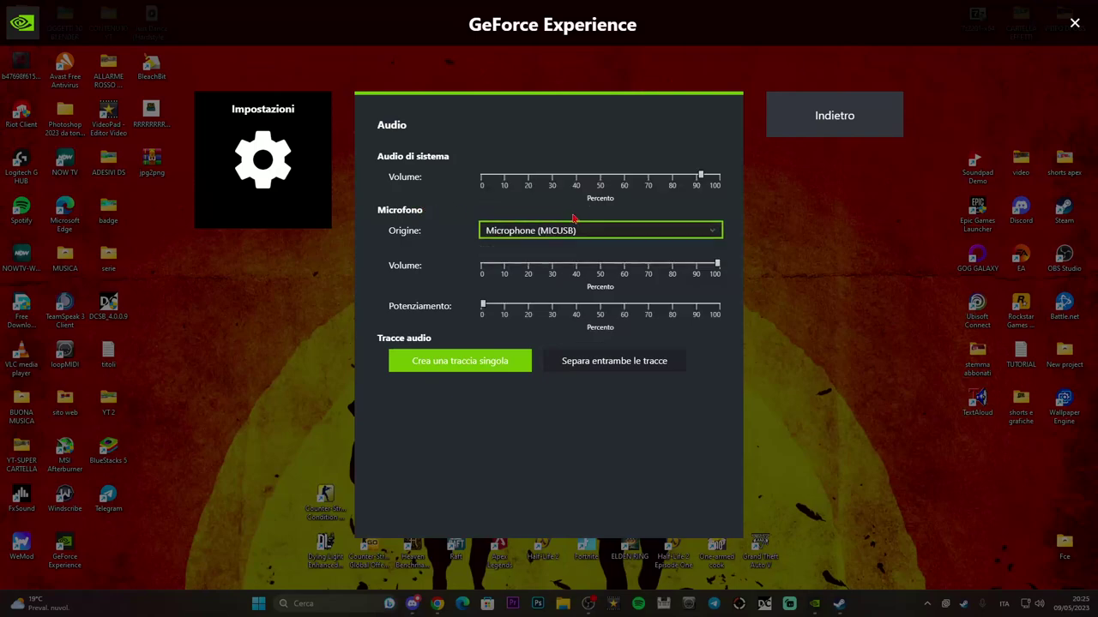
click(485, 314)
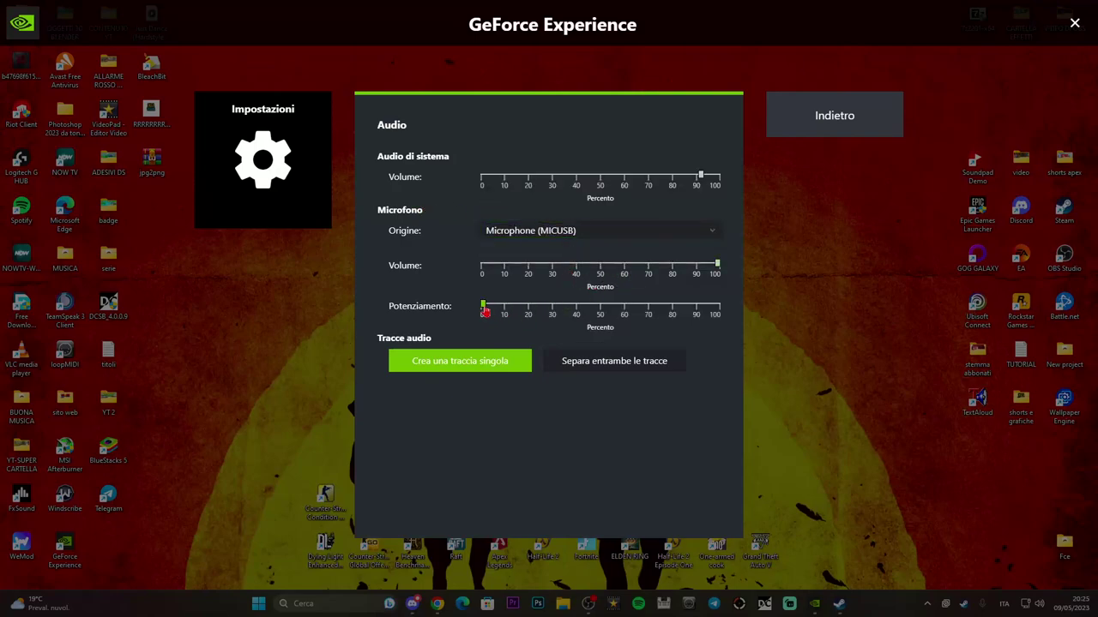
drag(485, 314, 533, 314)
click(813, 140)
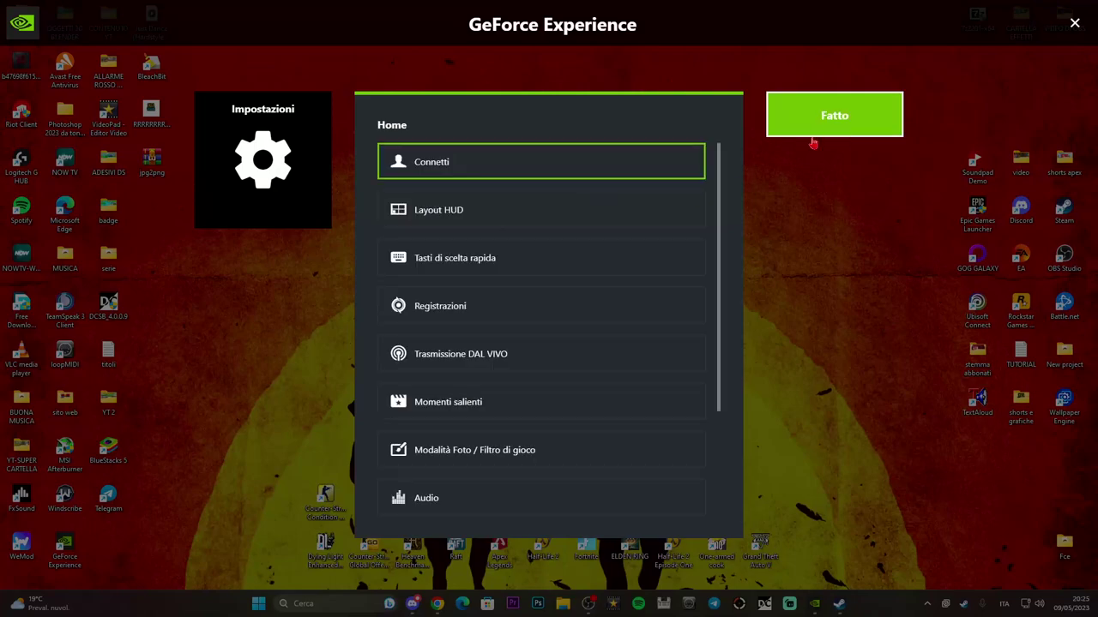
Check the video save folder selection in the Registrazioni settings and close the overlay.
click(572, 320)
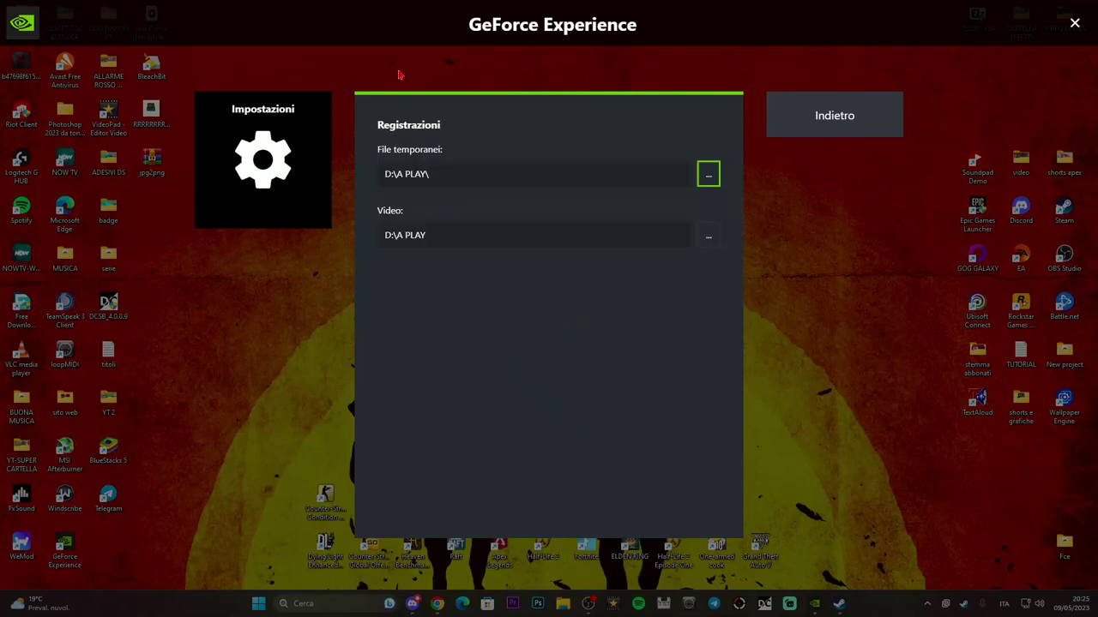
click(710, 239)
click(806, 176)
click(1075, 24)
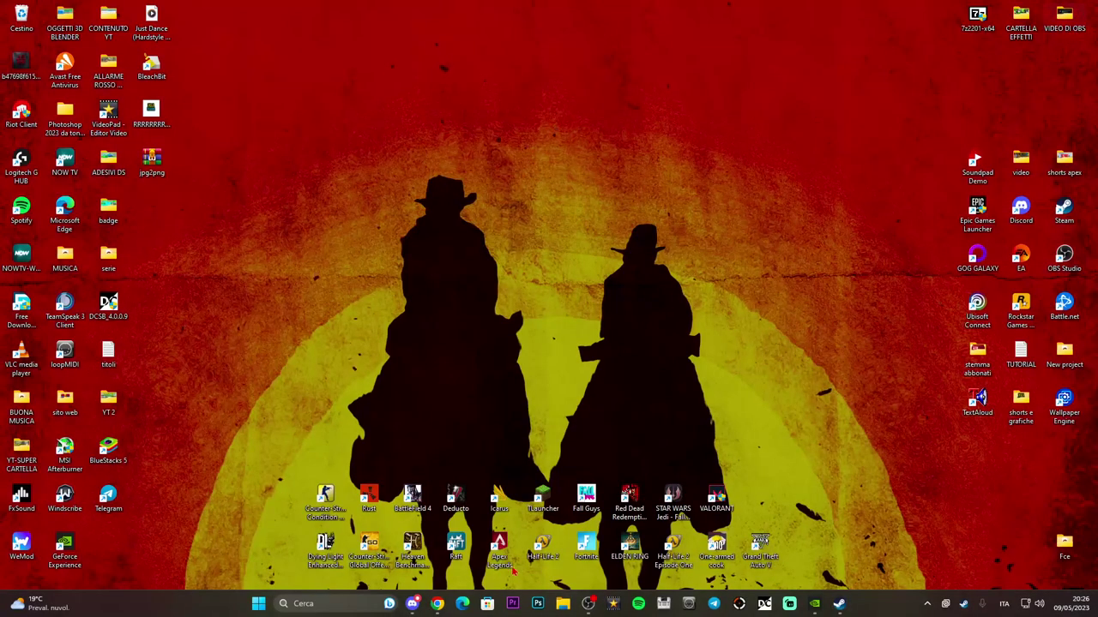
Open the A PLAY folder on Volume (D:) in File Explorer and look through its per-game subfolders.
key(super+e)
click(335, 462)
double_click(592, 211)
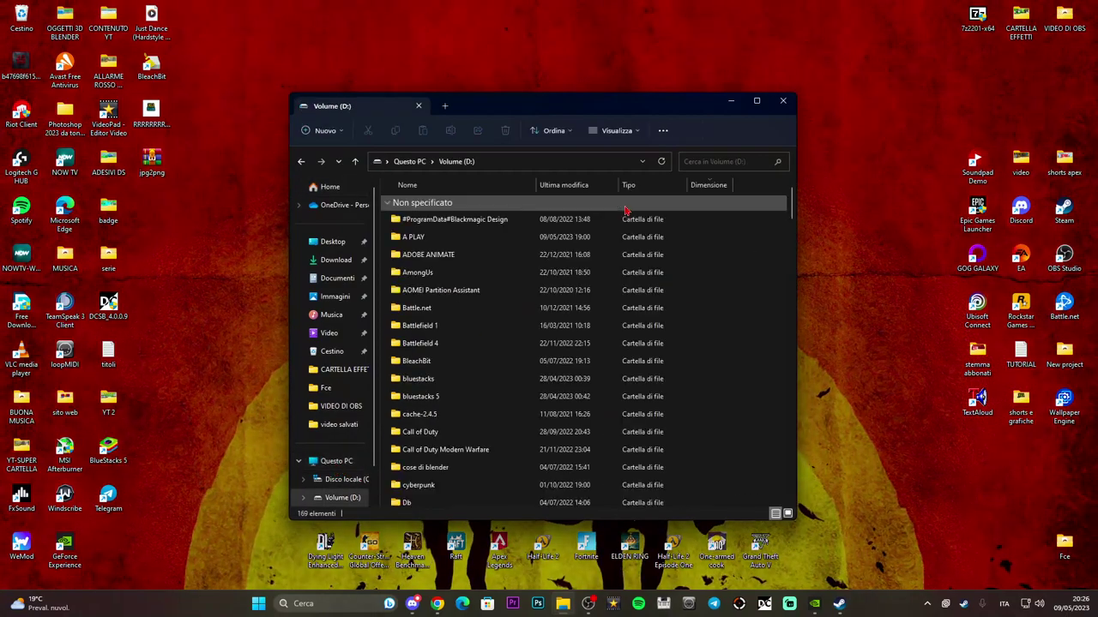
double_click(463, 238)
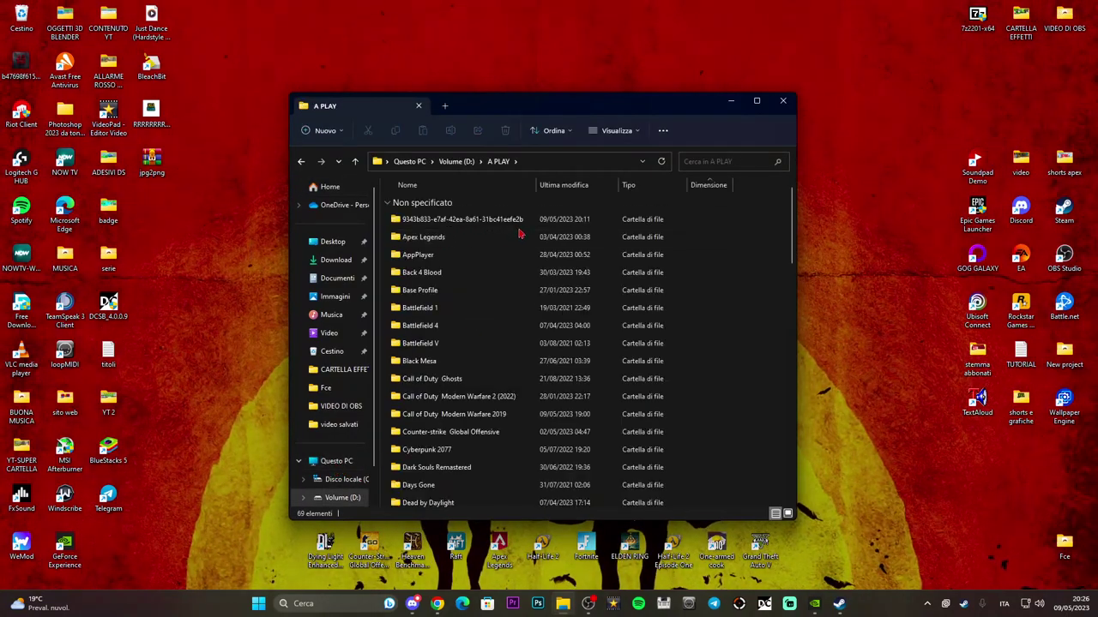
scroll(519, 233, down, 8)
scroll(523, 249, down, 10)
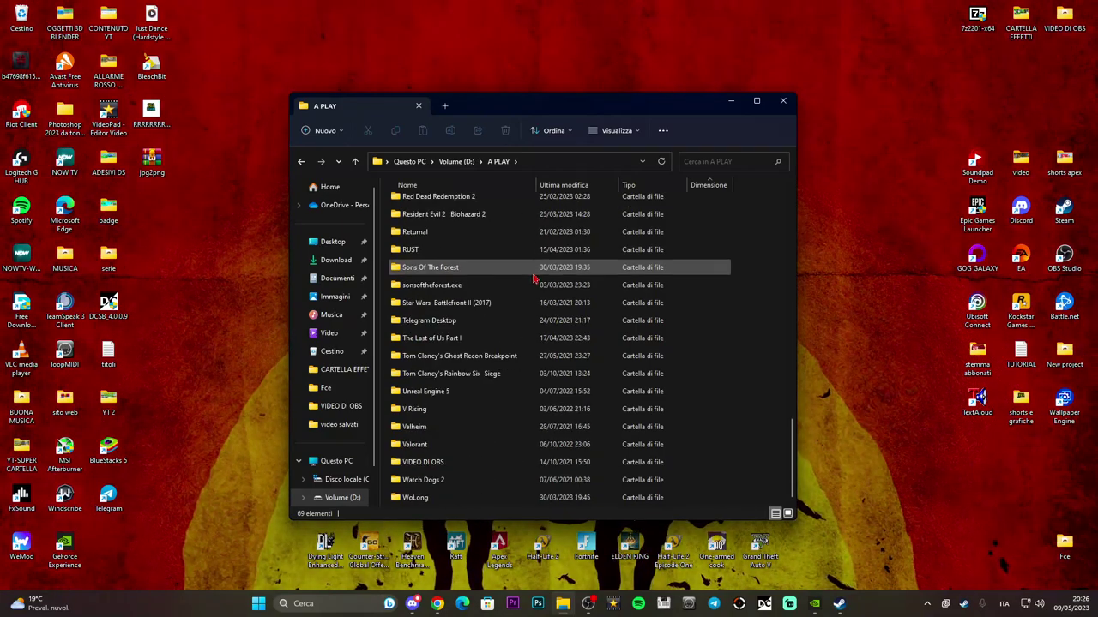
scroll(442, 290, up, 10)
scroll(441, 290, down, 10)
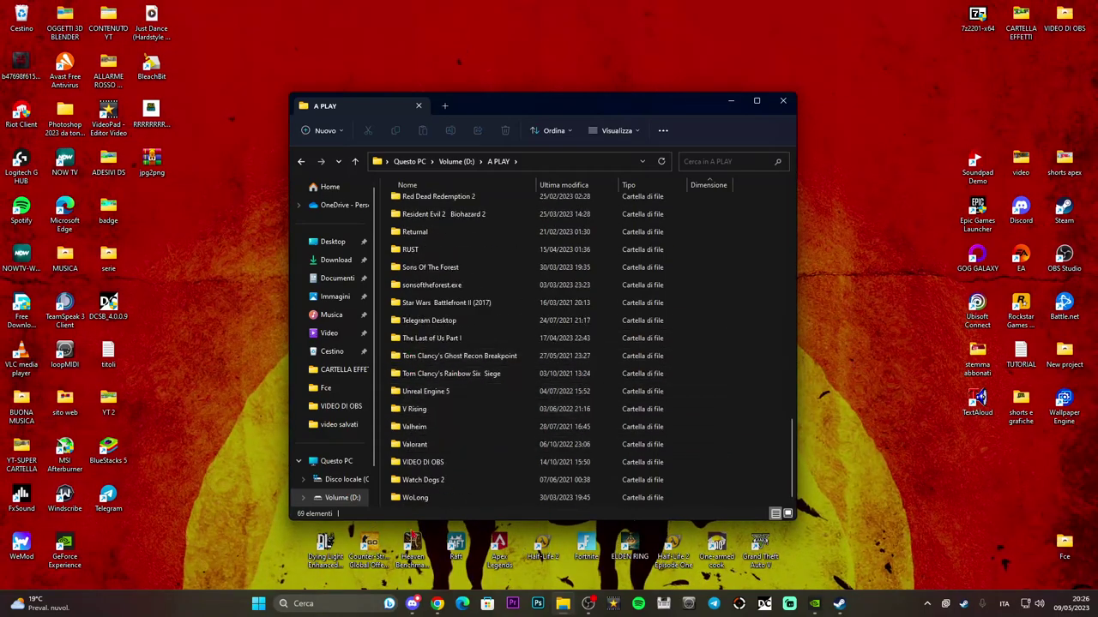
scroll(489, 391, up, 10)
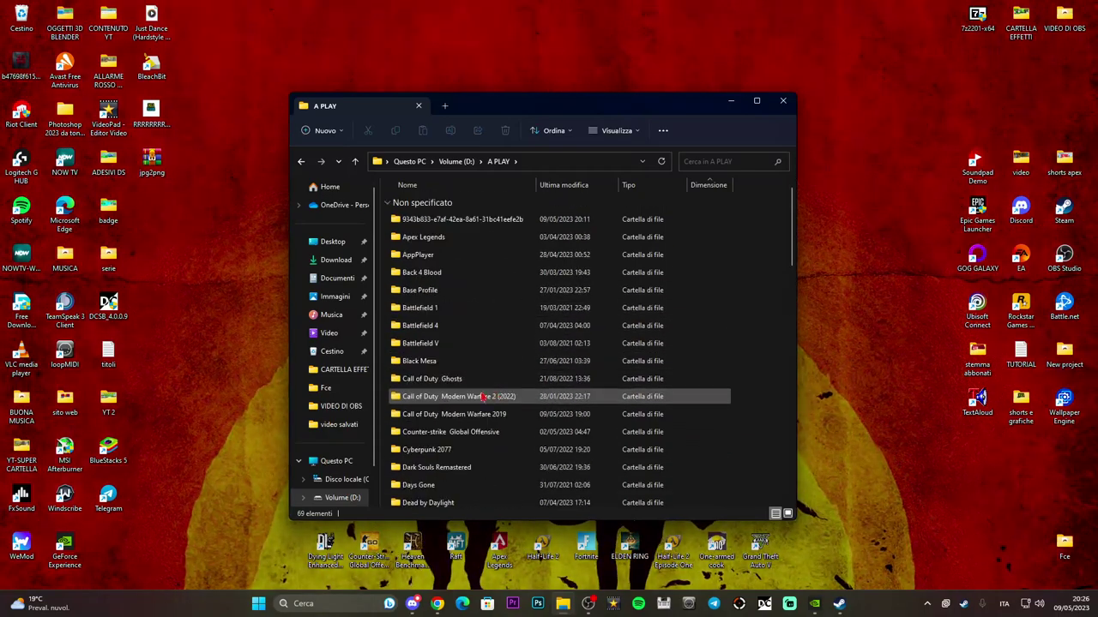
scroll(509, 410, down, 5)
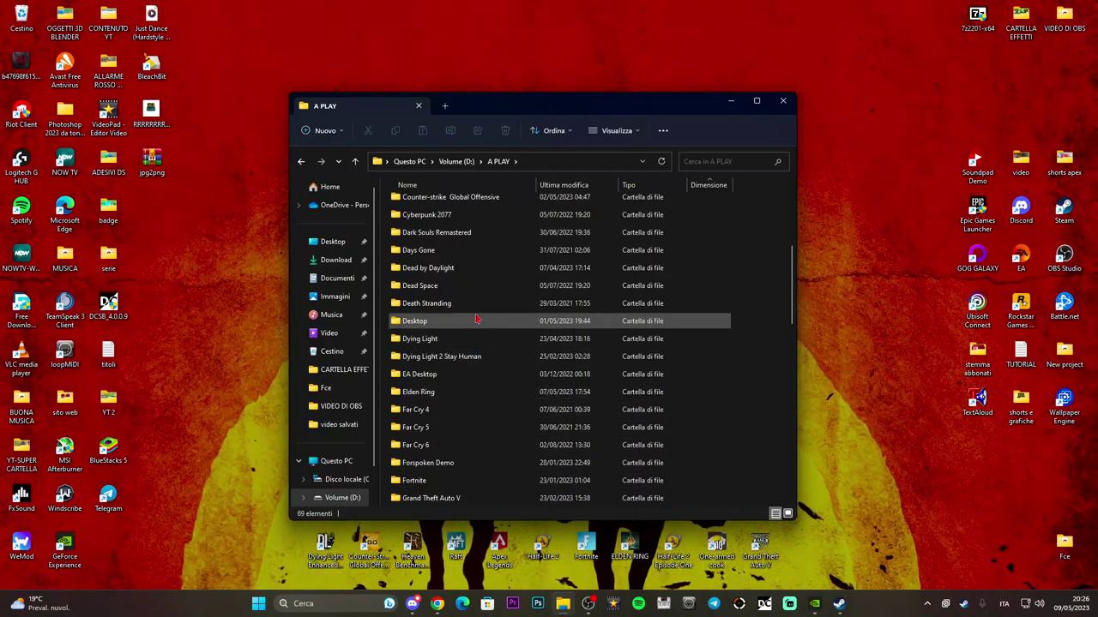
View the saved clips in the Elden Ring subfolder and close the File Explorer window.
click(478, 396)
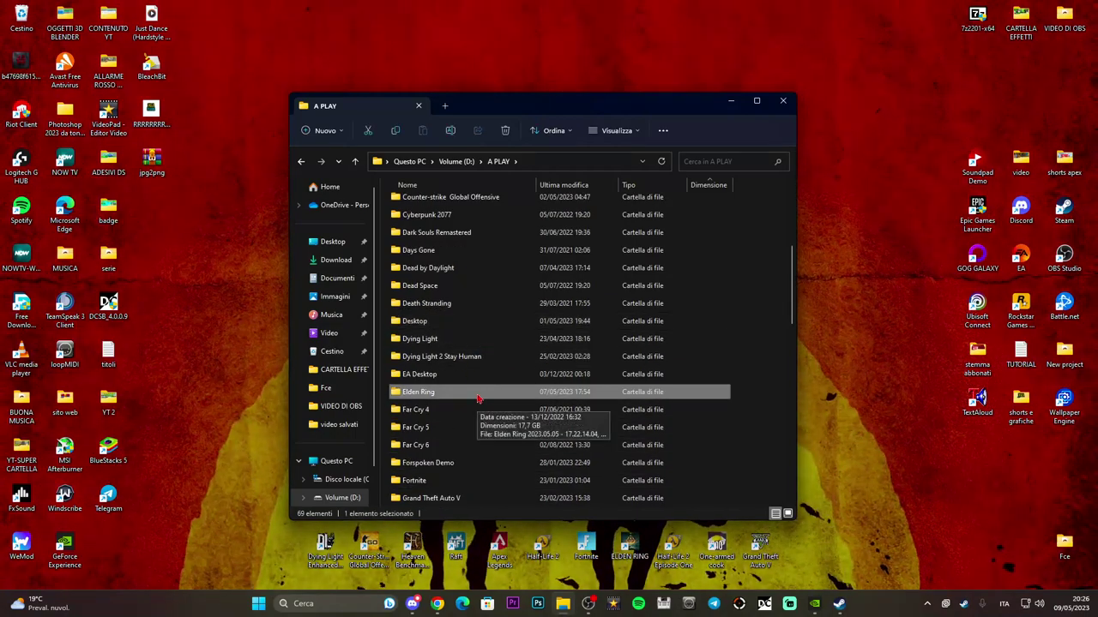
double_click(477, 397)
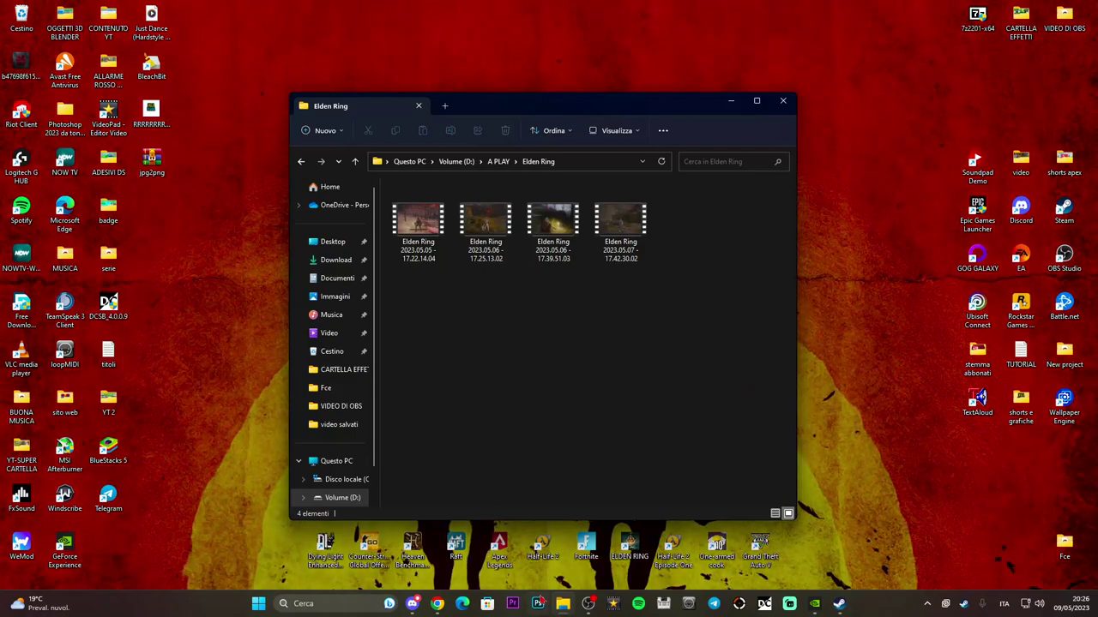
click(782, 101)
Reopen the in-game overlay and review the options in its Notifiche settings, returning to the main settings list.
key(alt+z)
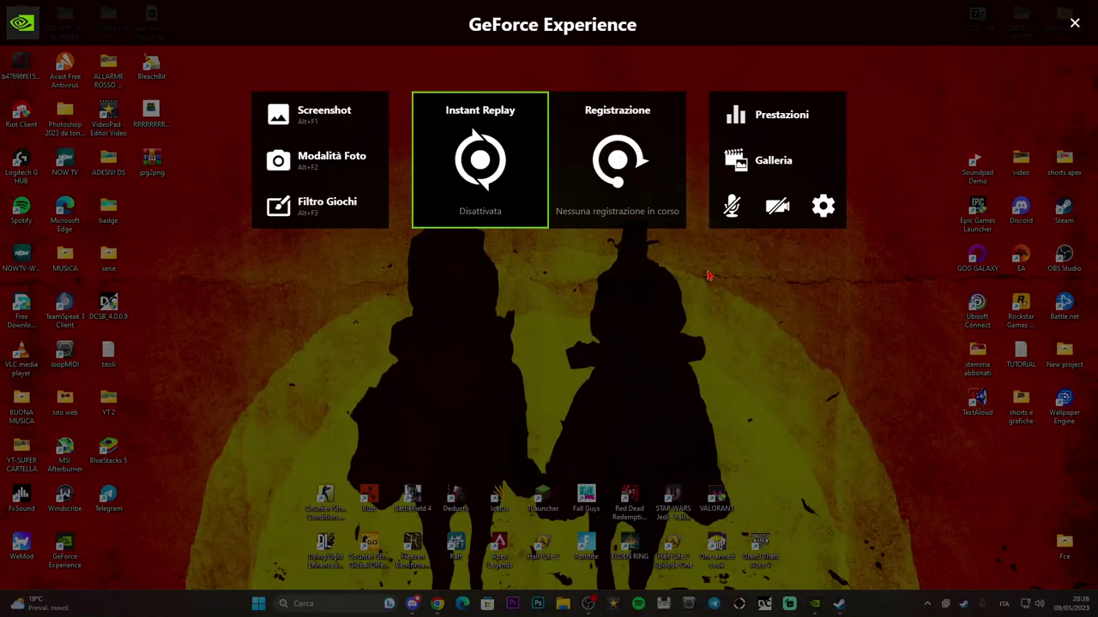
click(821, 205)
scroll(631, 326, down, 2)
scroll(632, 327, down, 2)
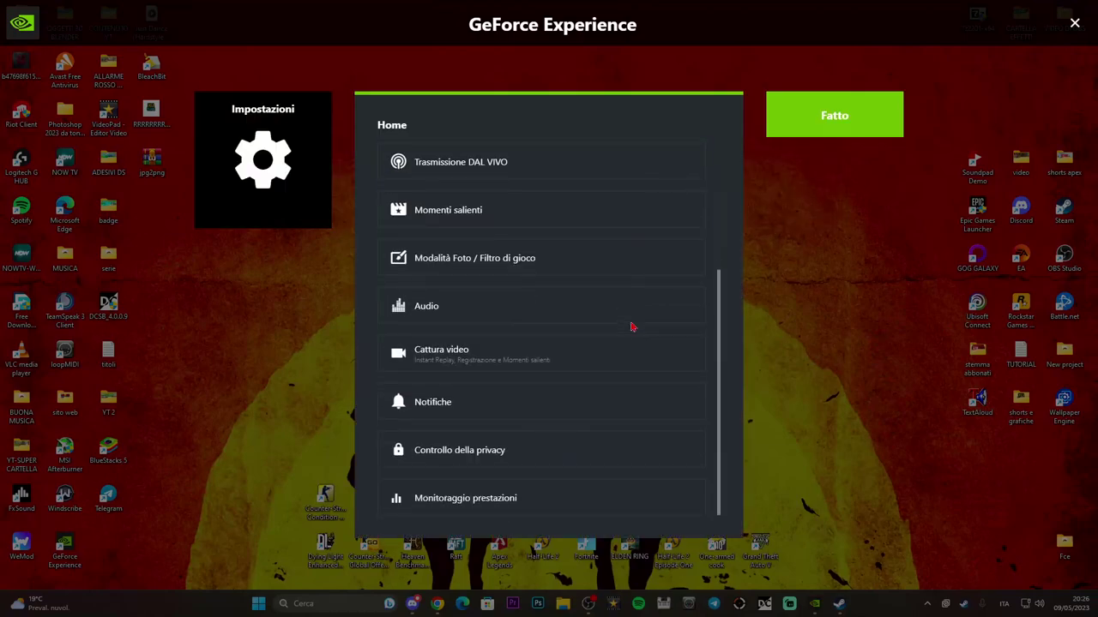
click(519, 404)
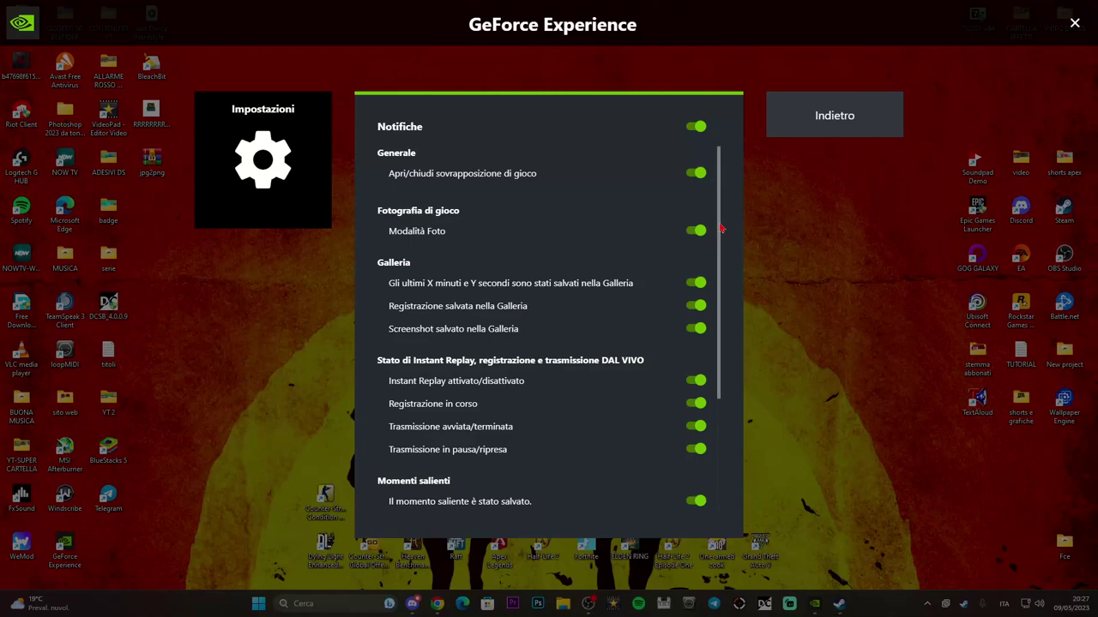
scroll(721, 229, down, 3)
scroll(725, 206, up, 3)
click(814, 123)
Review the desktop capture option in Controllo della privacy and the Monitoraggio prestazioni settings.
scroll(568, 311, down, 4)
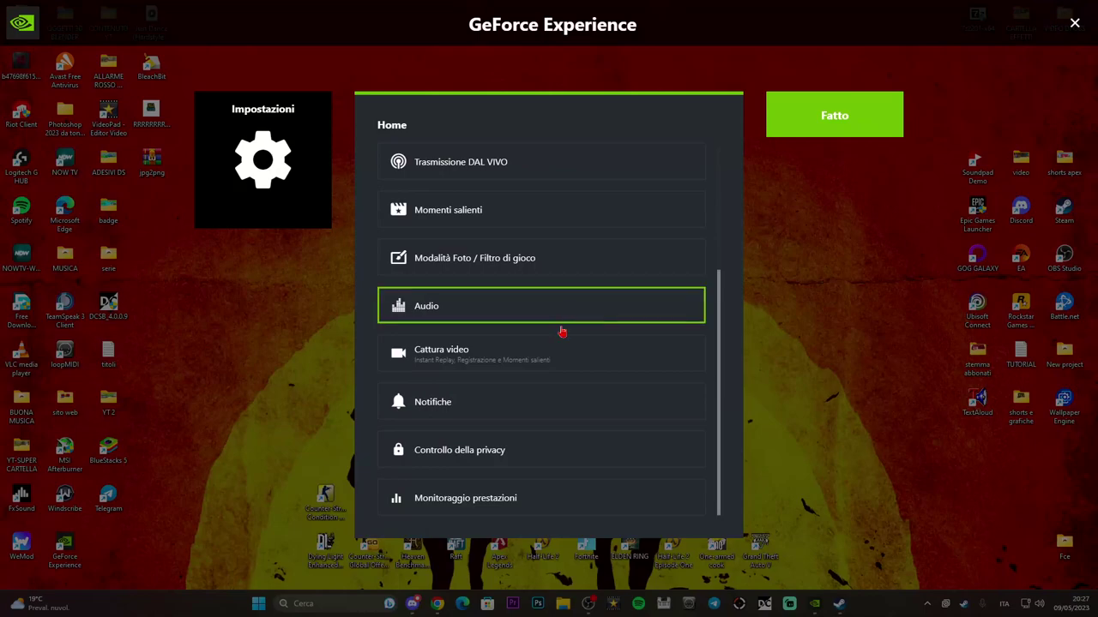
click(488, 465)
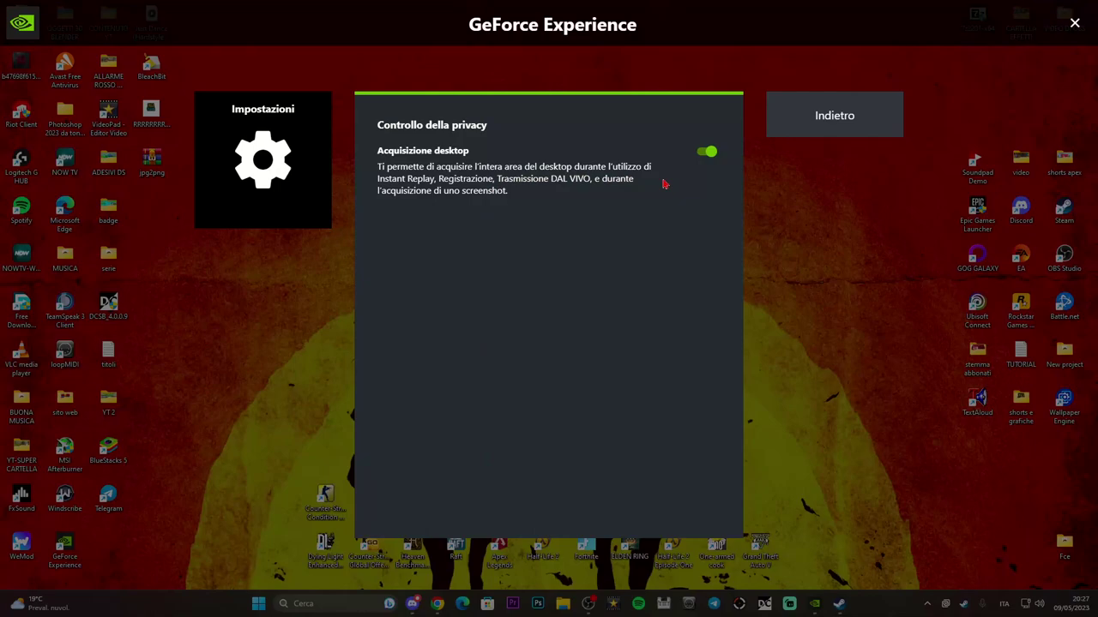
click(798, 135)
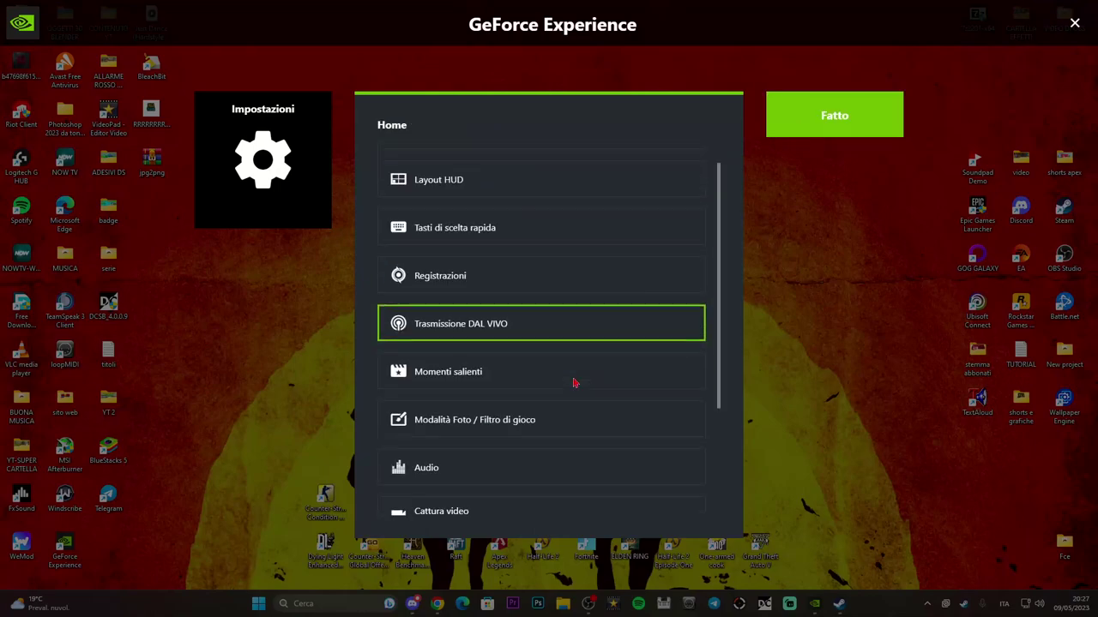
scroll(515, 463, down, 4)
click(494, 511)
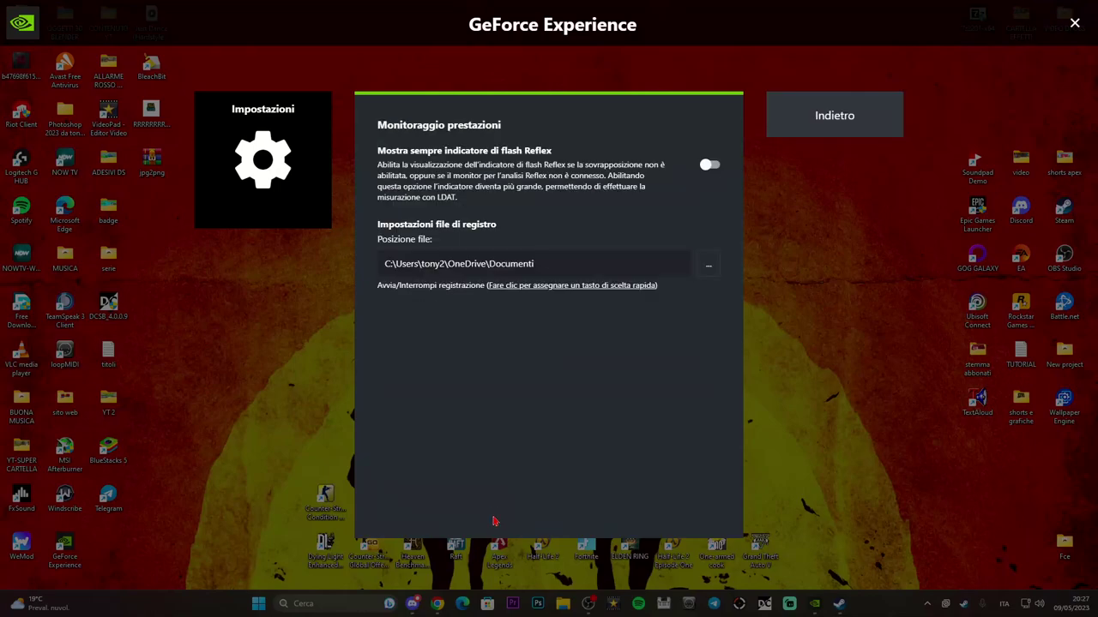
click(878, 126)
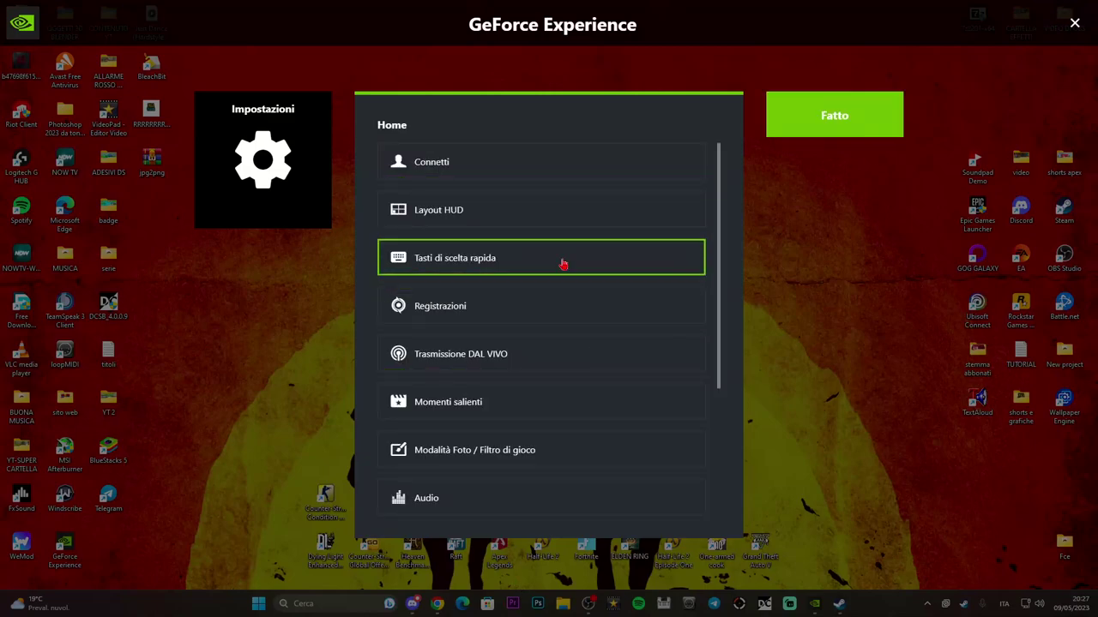
Leave the overlay settings and turn on Instant Replay.
scroll(531, 300, down, 2)
scroll(566, 341, up, 2)
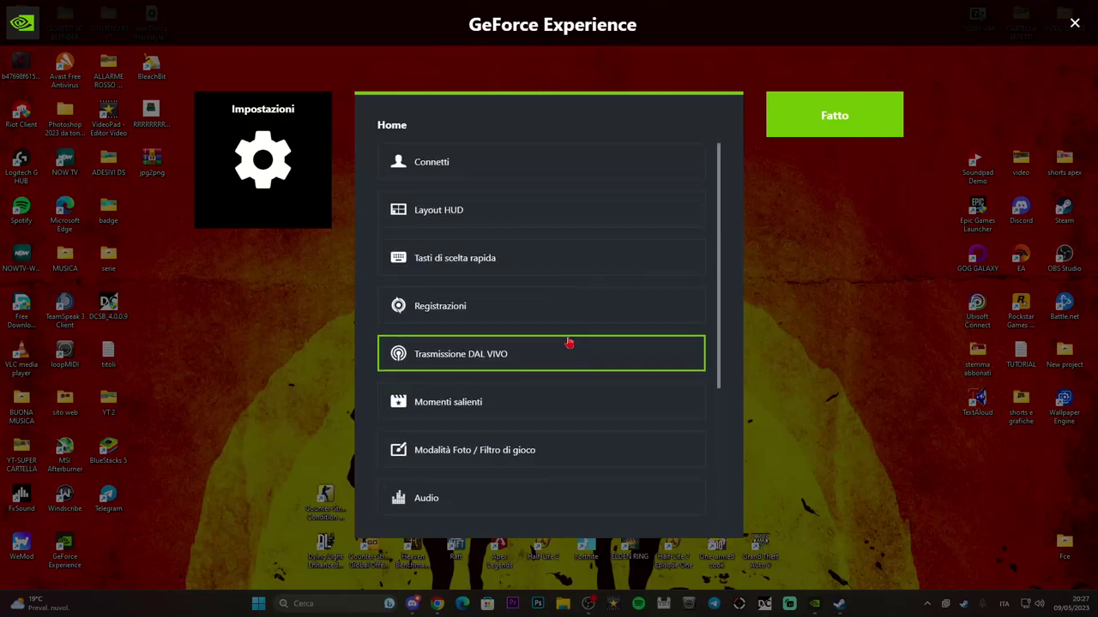
click(844, 127)
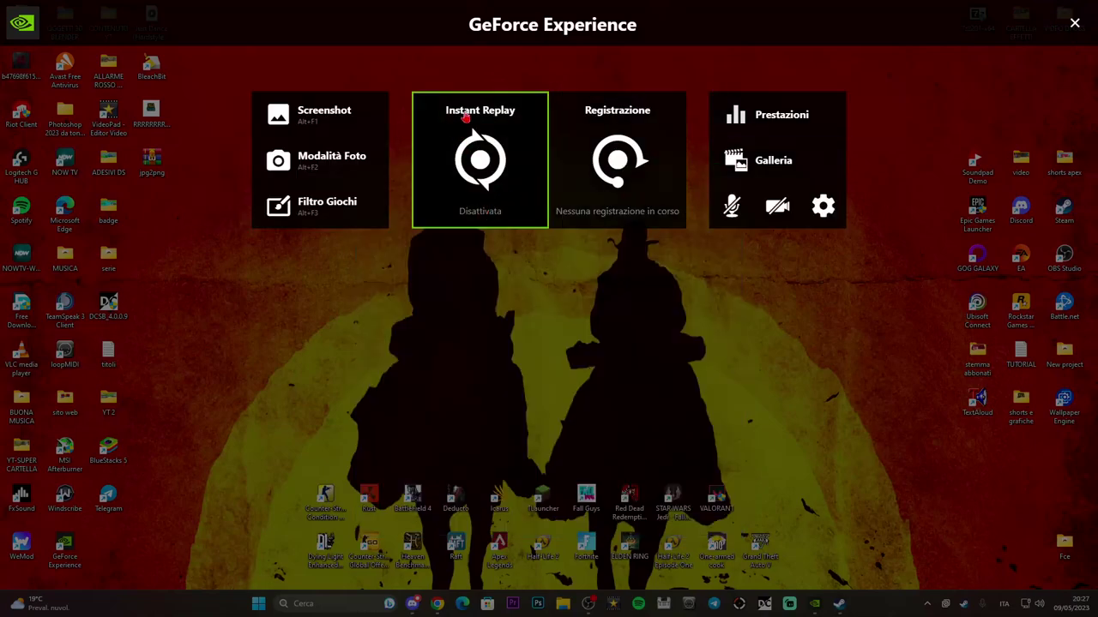
click(501, 167)
click(453, 240)
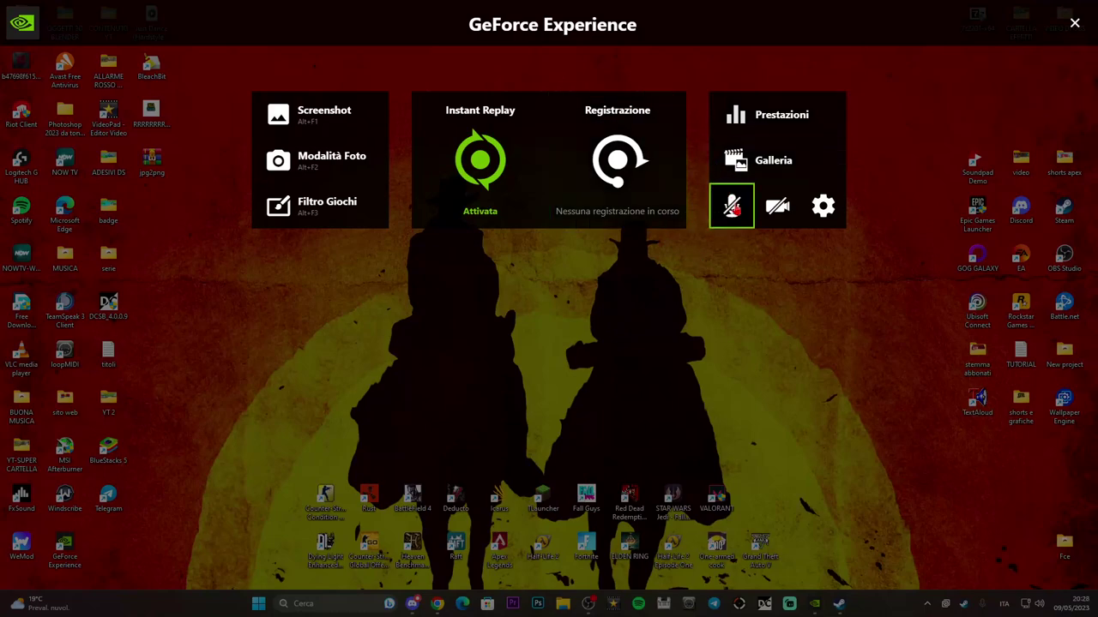
Set the overlay's microphone mode to Disattivata and close the overlay.
click(733, 207)
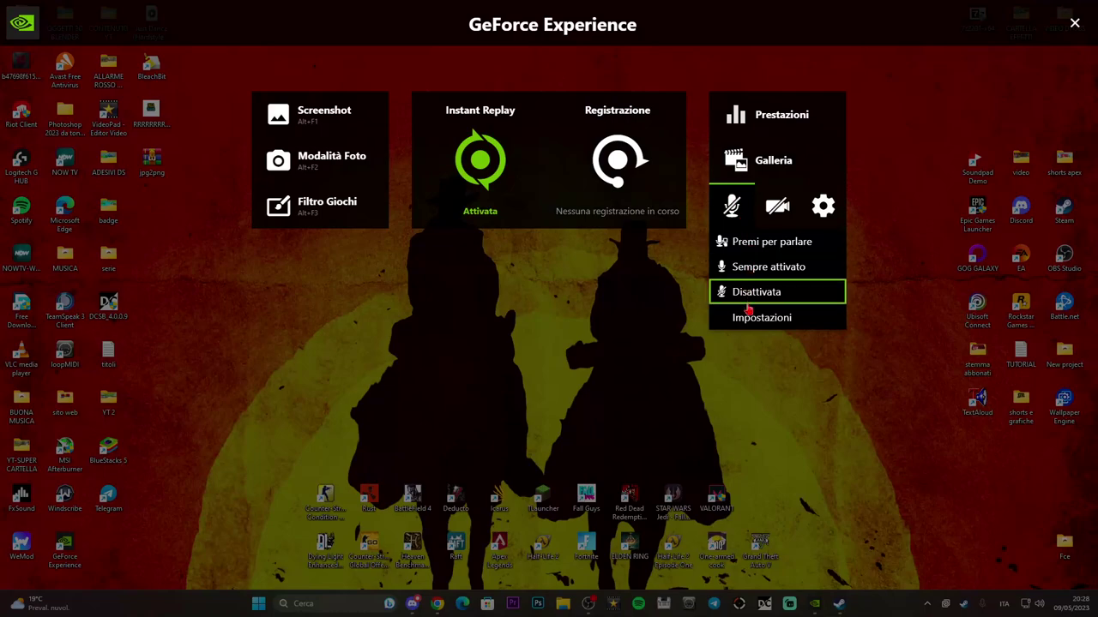
click(726, 295)
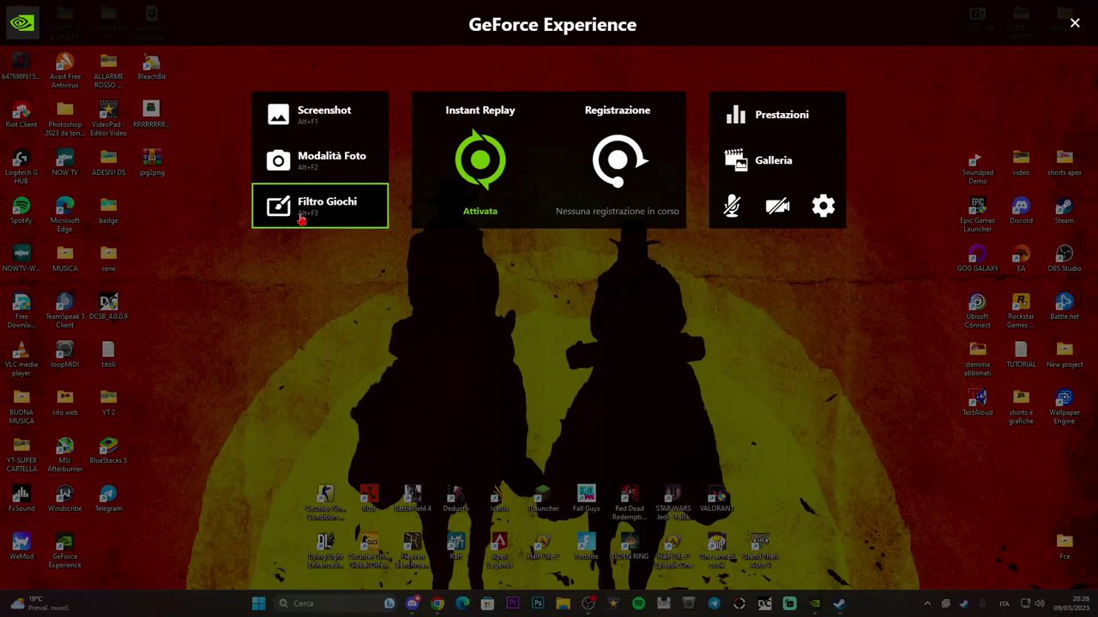
click(1074, 23)
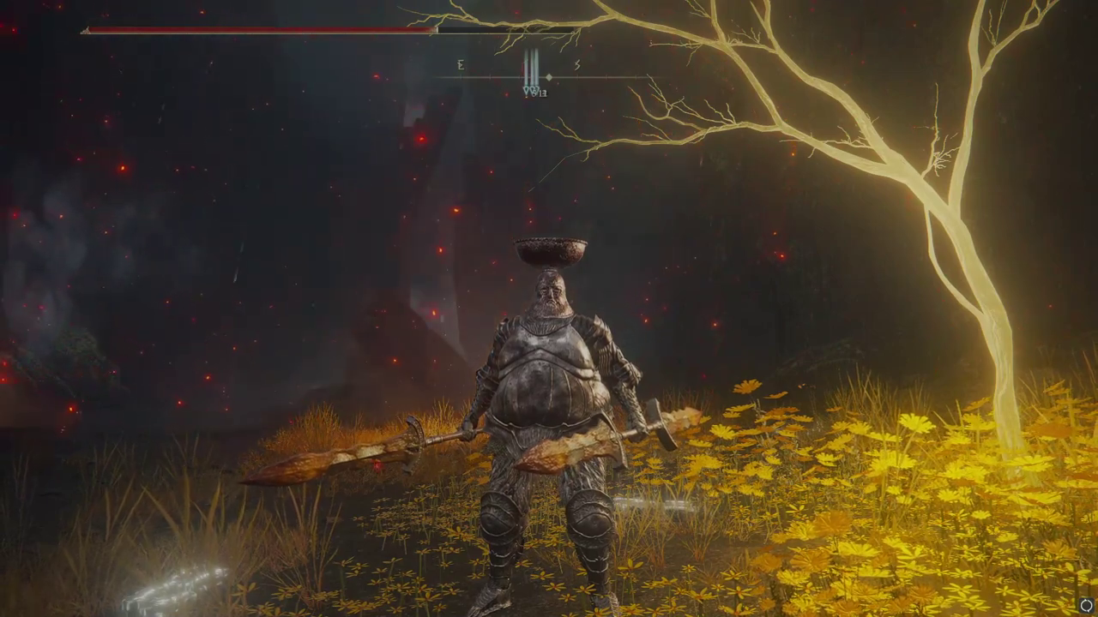
Start a gameplay recording in Elden Ring and stop it after a short clip.
key(alt+F9)
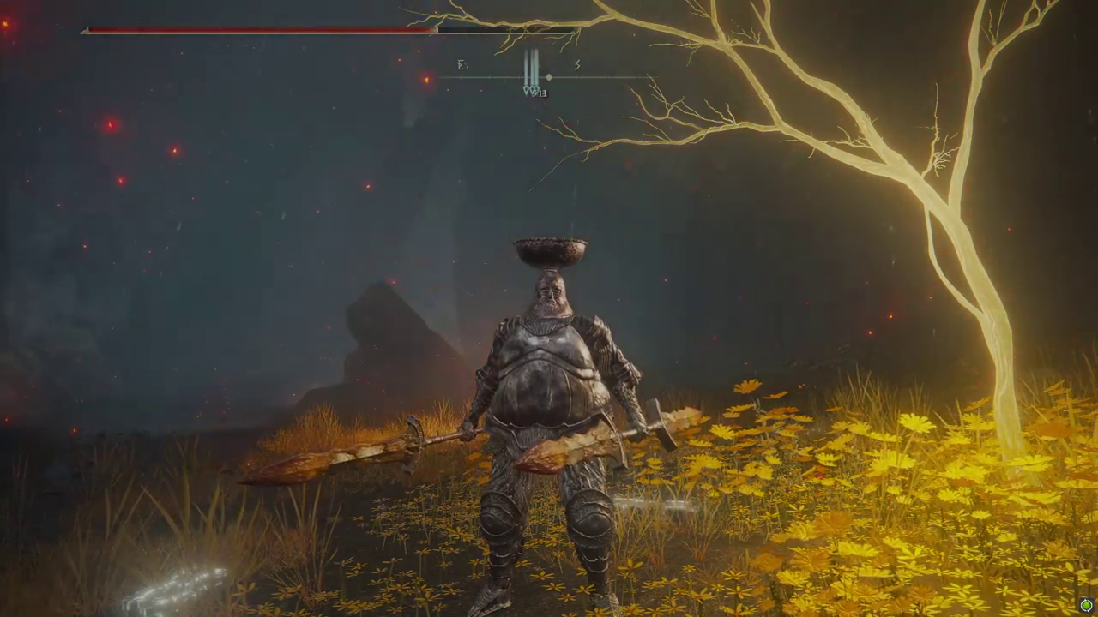
key(alt+F9)
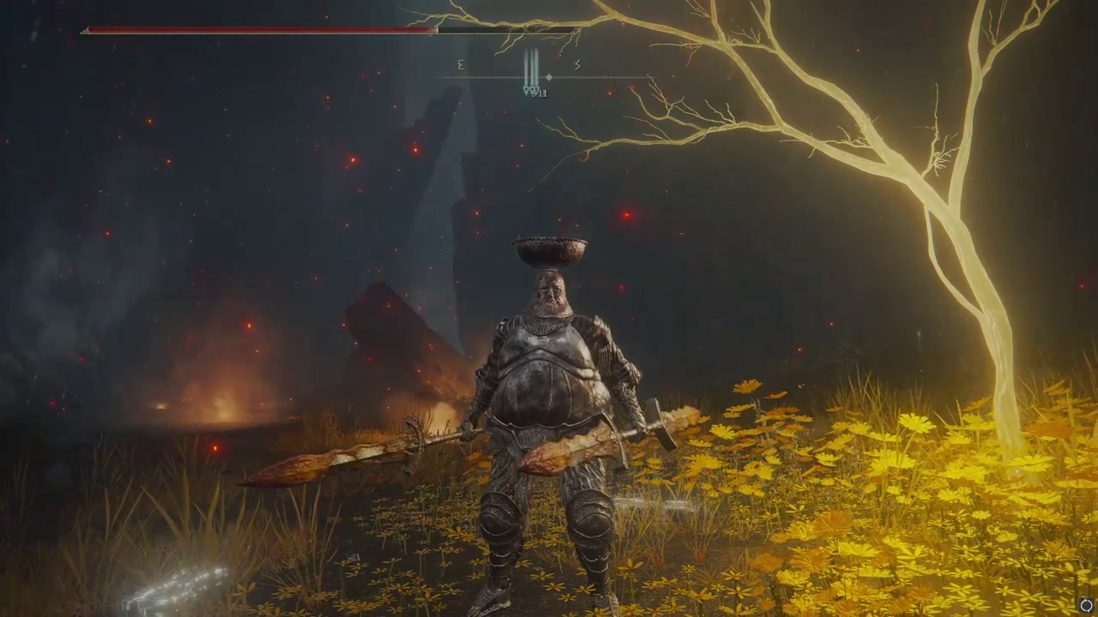
Take a screenshot of the Elden Ring scene with the overlay's Modalità Foto, without adding any filters.
key(alt+z)
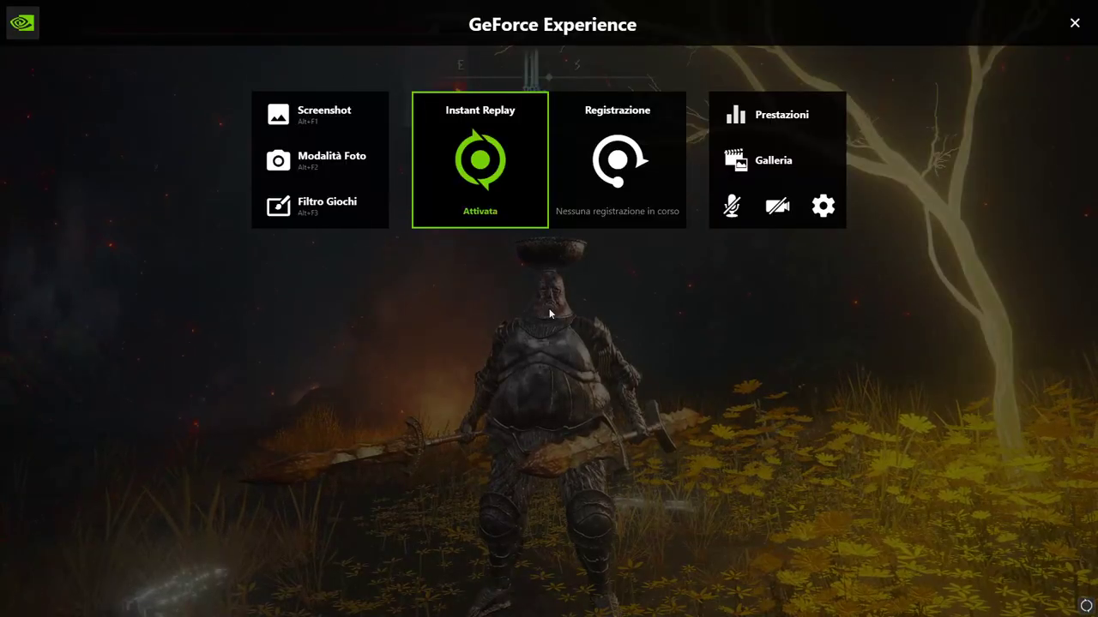
click(313, 162)
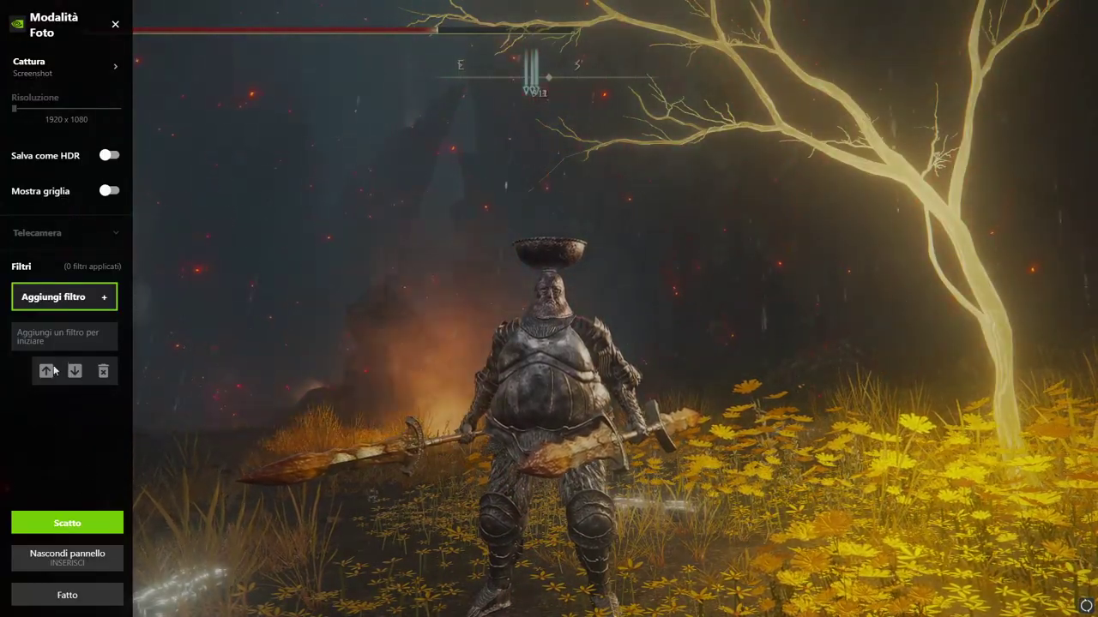
click(67, 523)
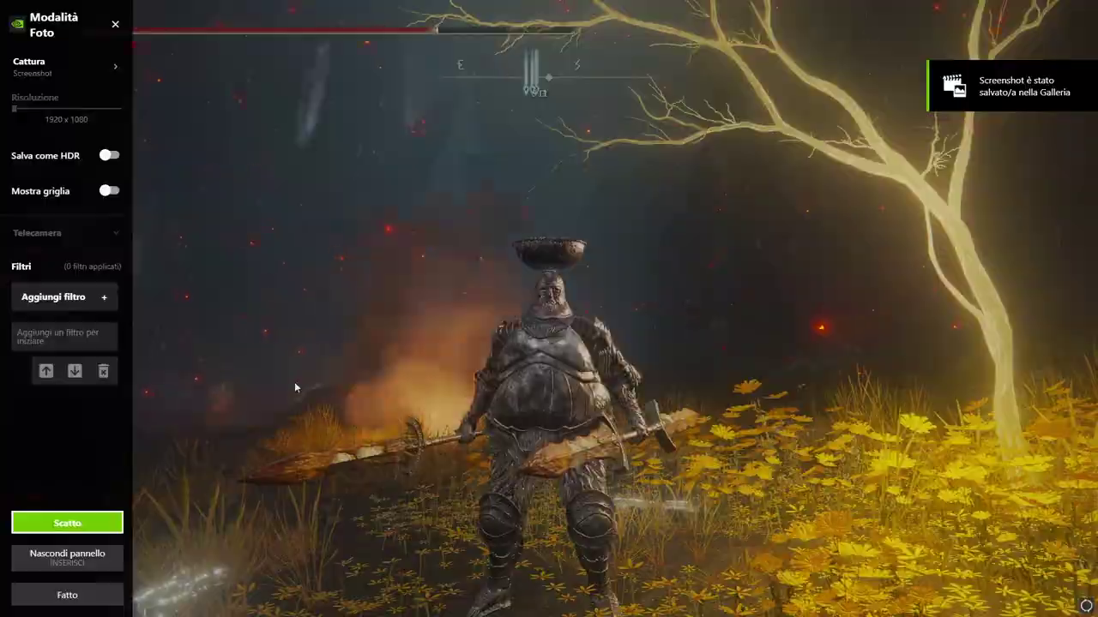
Switch to Filtro Giochi, activate style 1 and add the Bianco e nero filter to it.
key(alt+z)
click(352, 192)
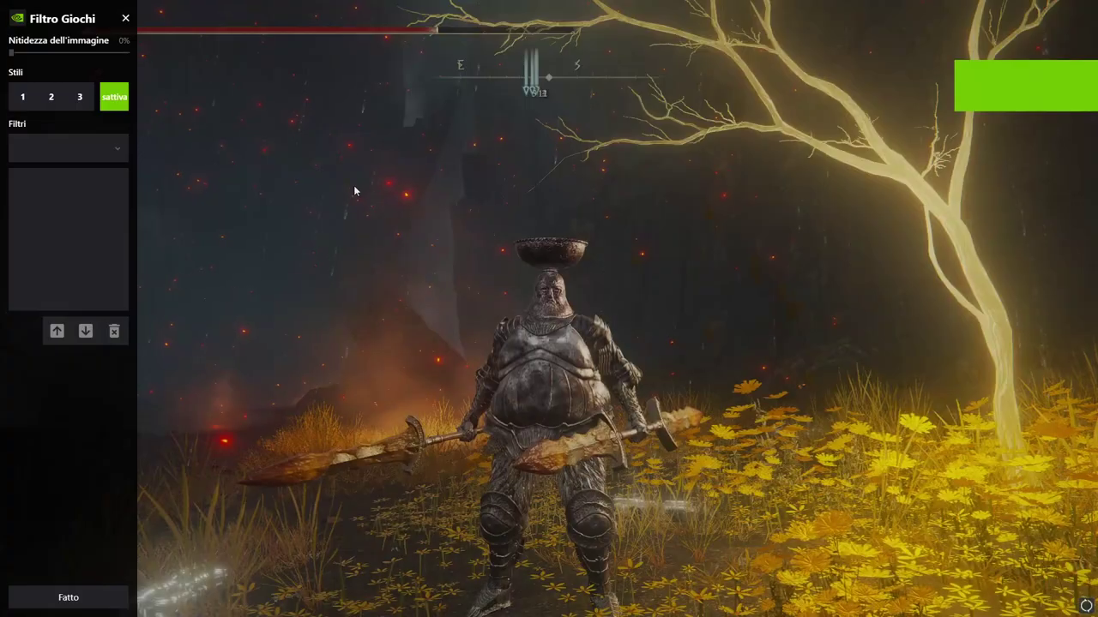
click(20, 103)
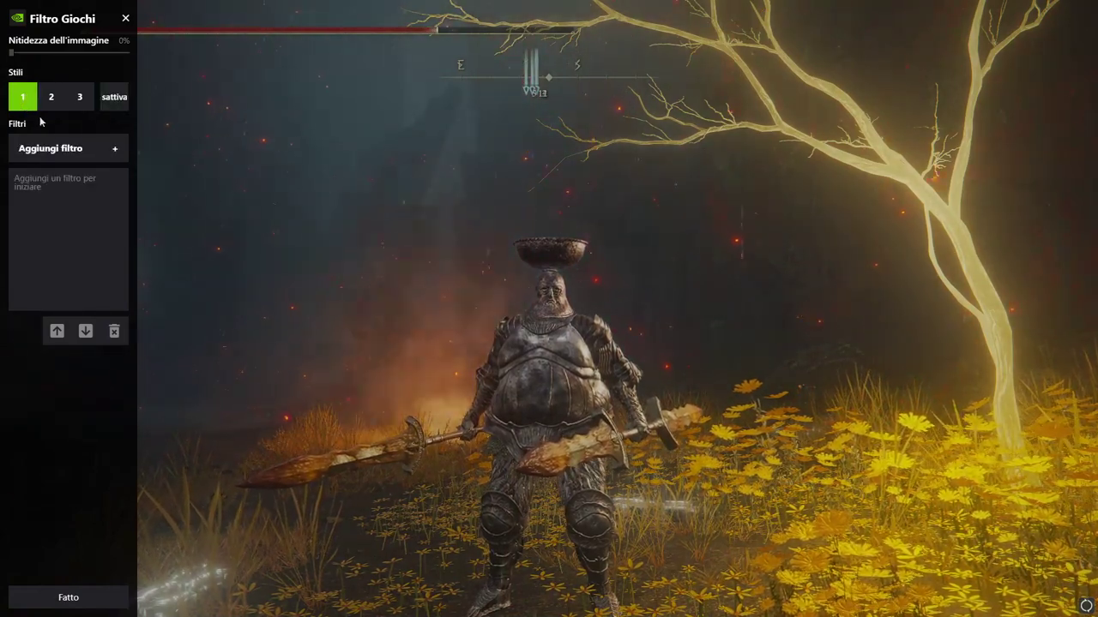
click(74, 147)
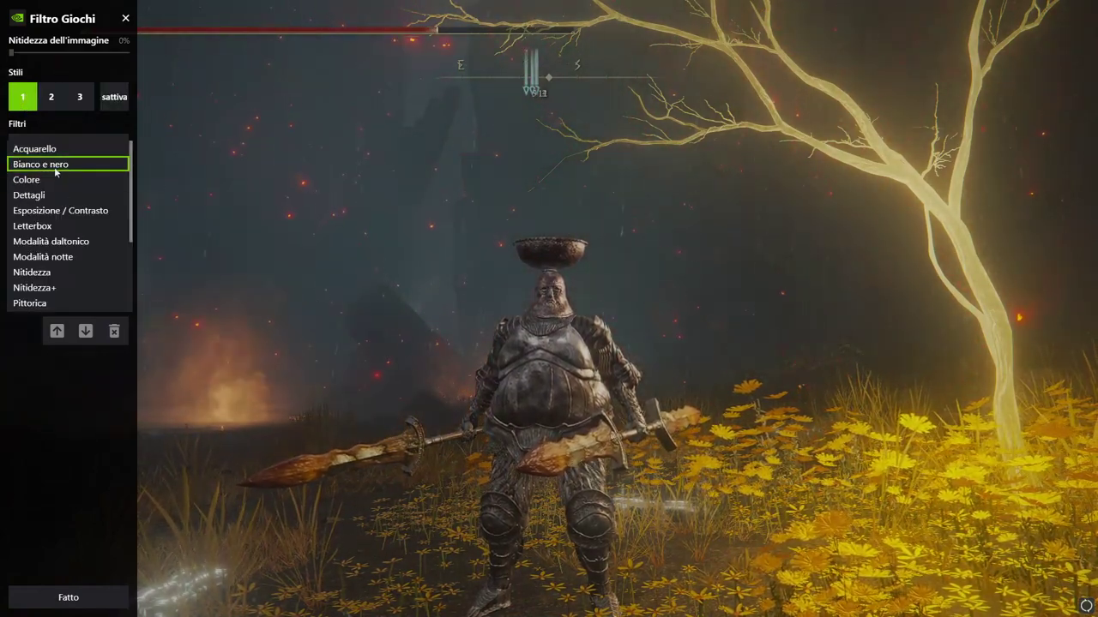
click(56, 167)
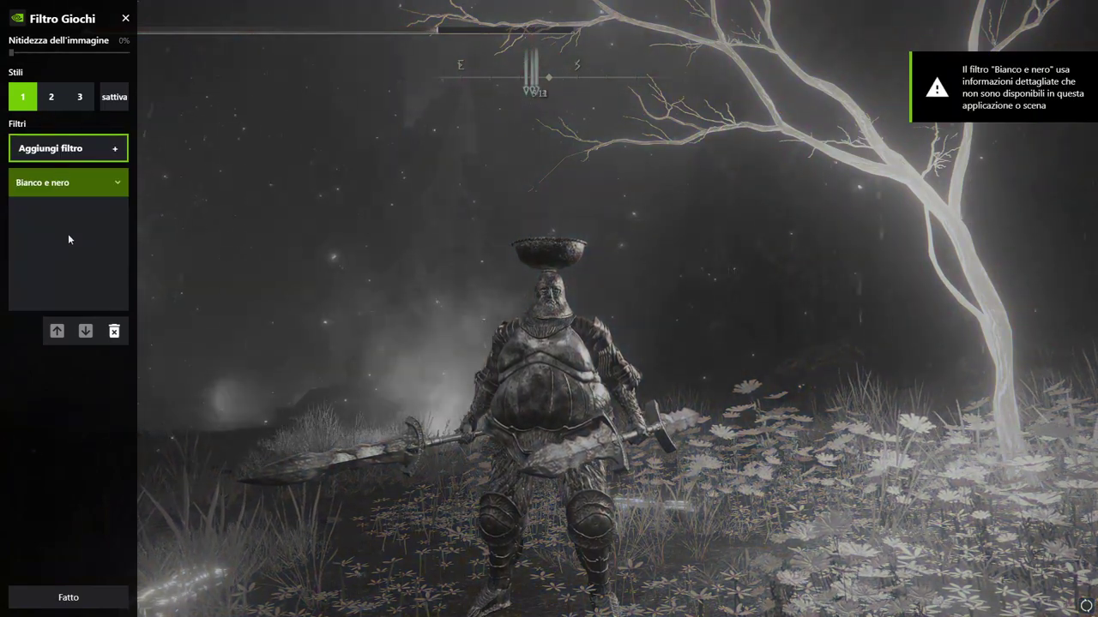